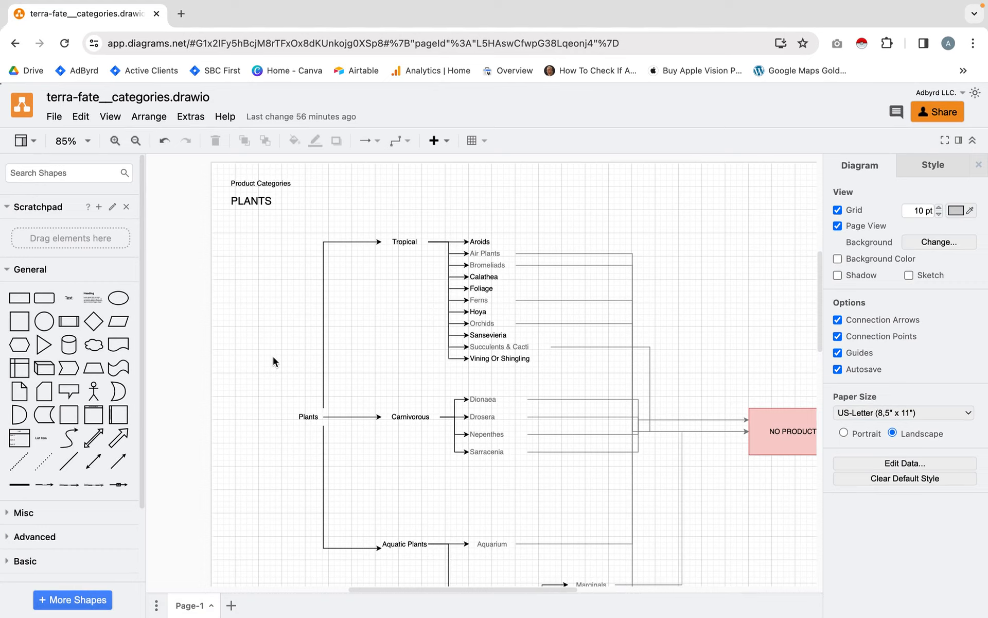
Examine the Plants, Supplies and Merchandise category trees in the diagram, including which subcategories lead to the NO PRODUCTS boxes
left_click_drag(290, 355, 225, 339)
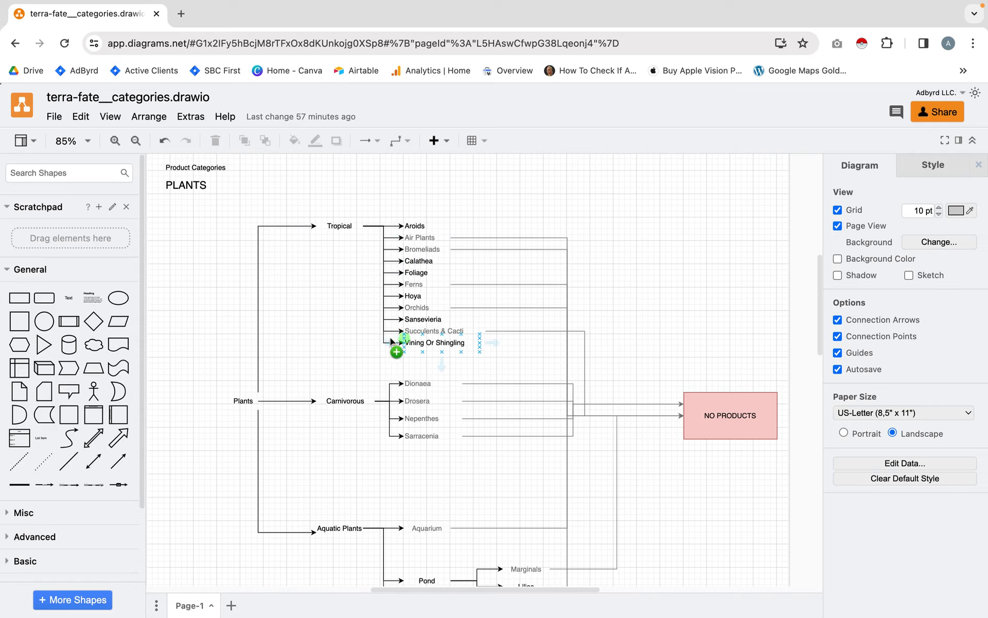
scroll(388, 340, "down", 2)
scroll(385, 341, "down", 3)
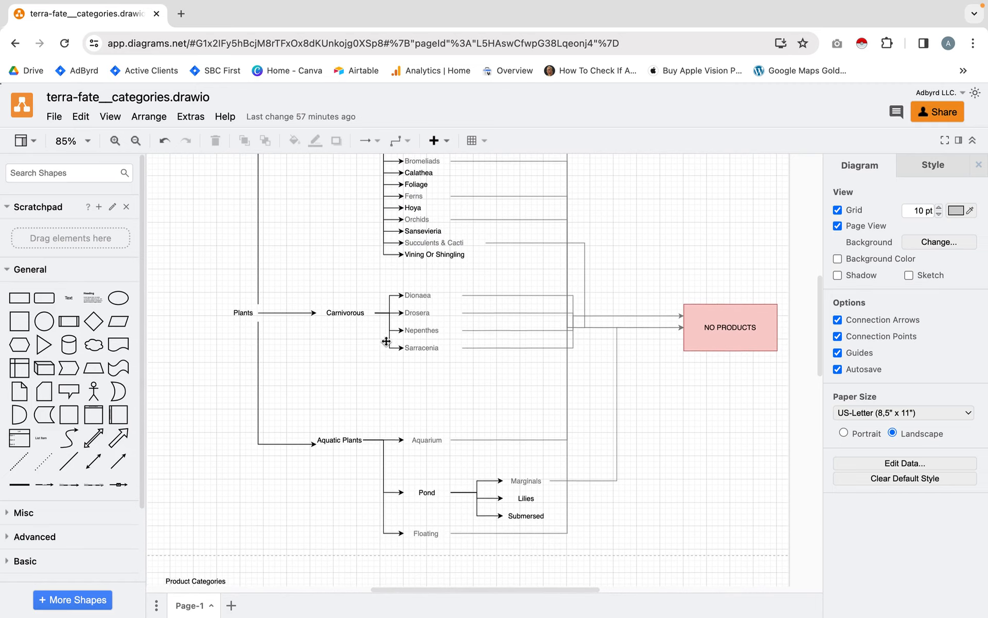
scroll(384, 337, "down", 2)
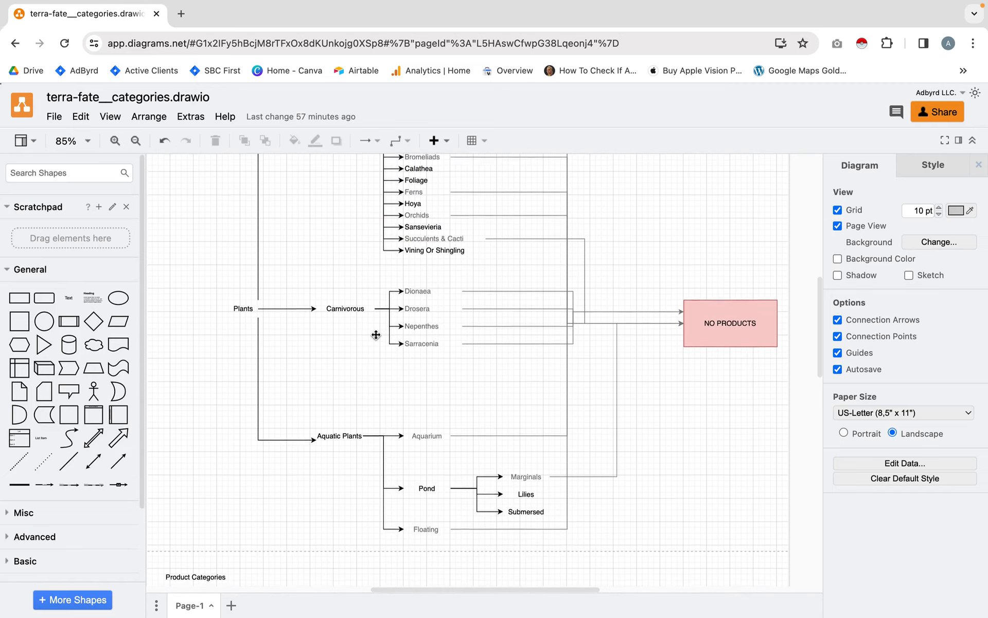
scroll(357, 325, "down", 6)
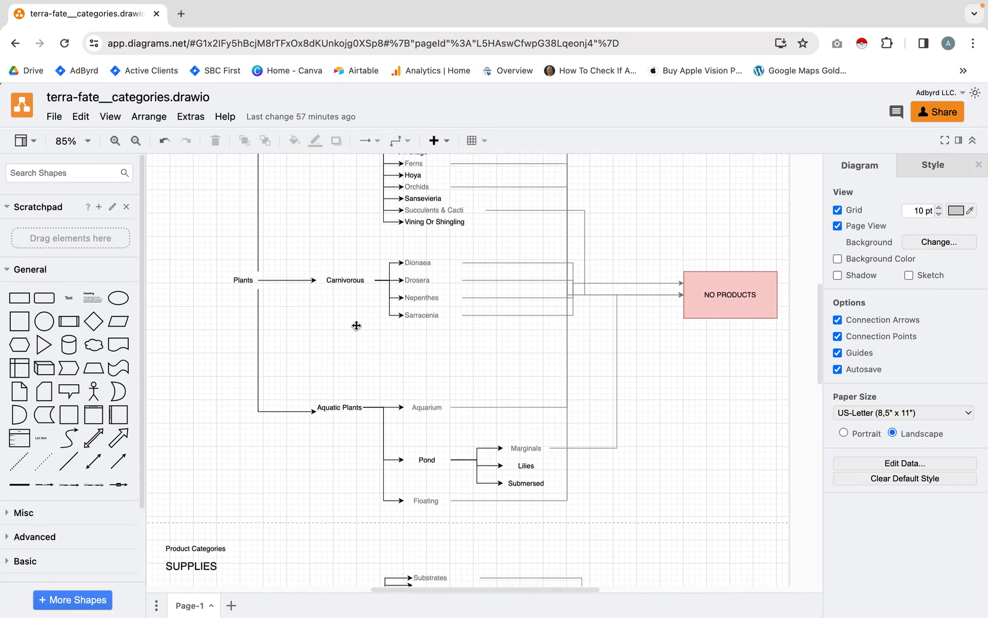
scroll(357, 326, "up", 7)
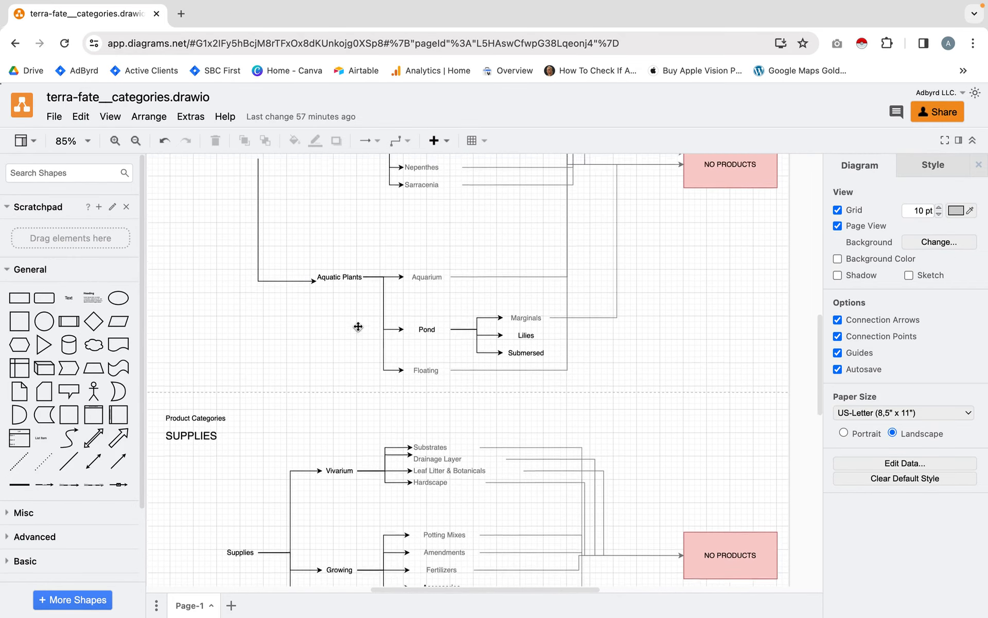
scroll(359, 327, "up", 3)
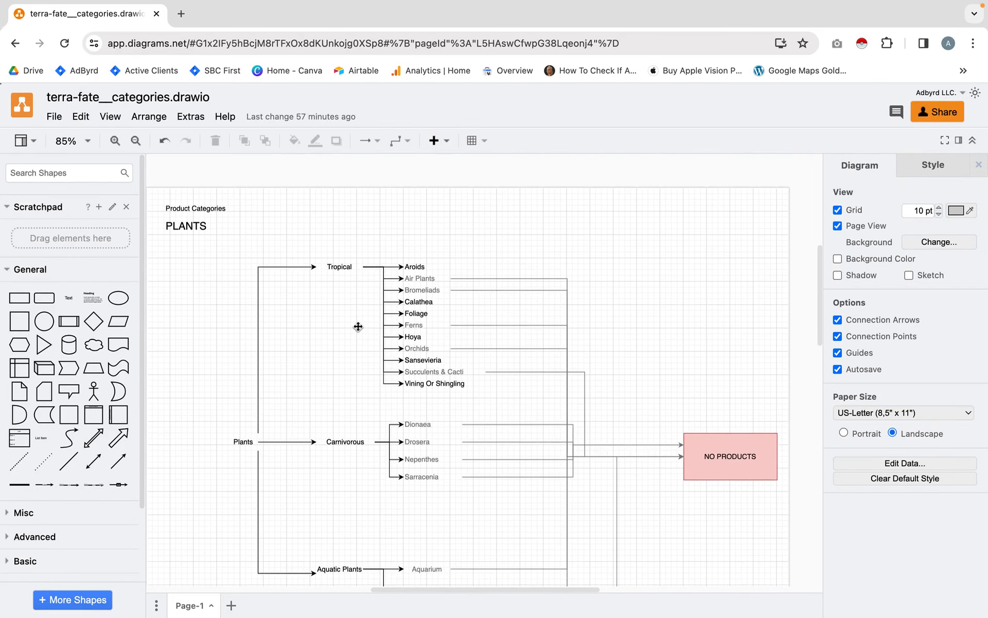
scroll(359, 327, "down", 10)
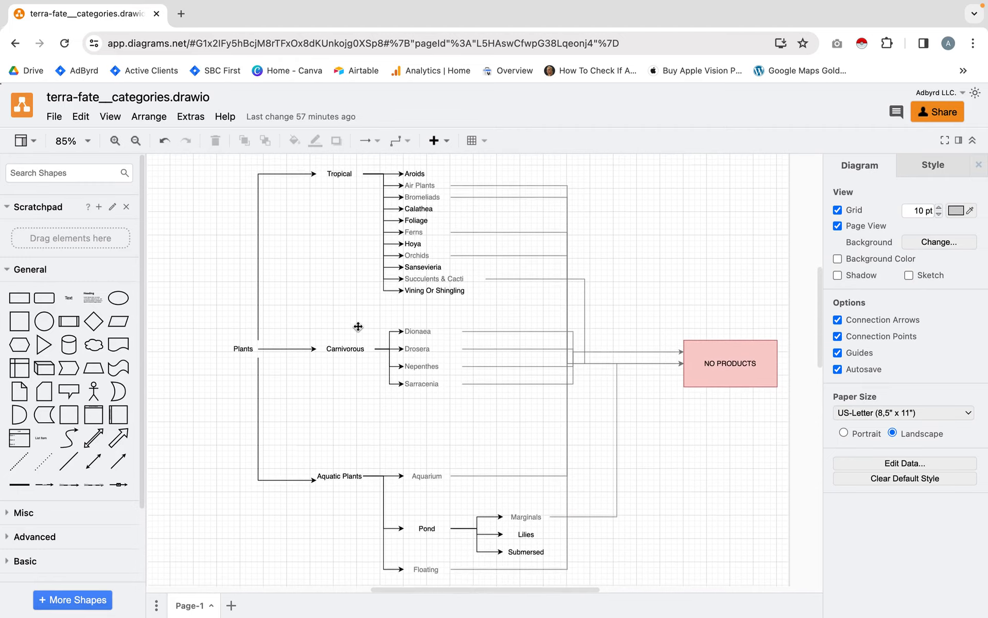
scroll(358, 326, "down", 5)
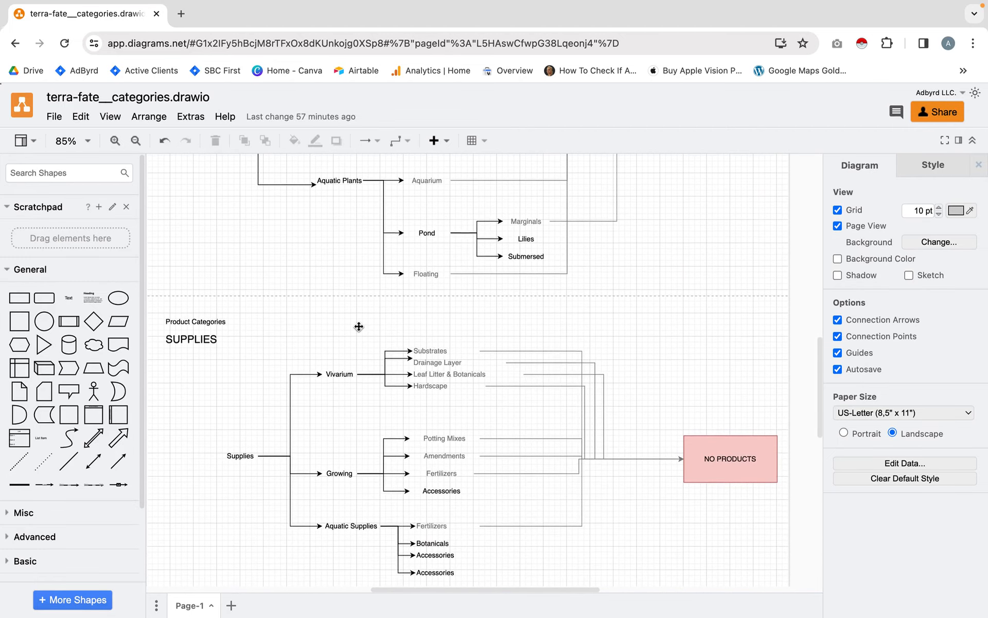
scroll(359, 327, "down", 4)
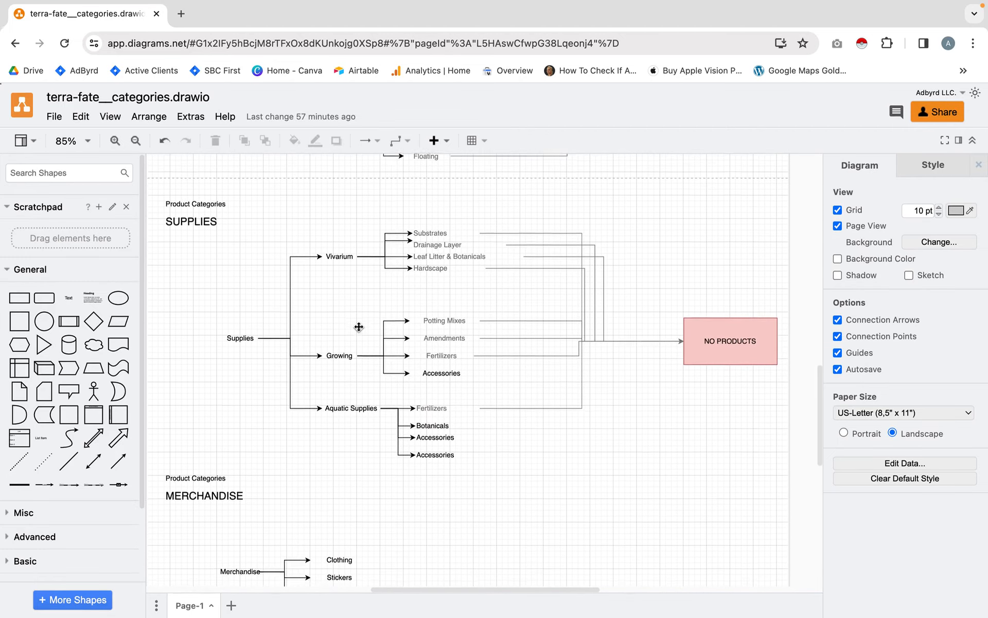
scroll(359, 327, "down", 3)
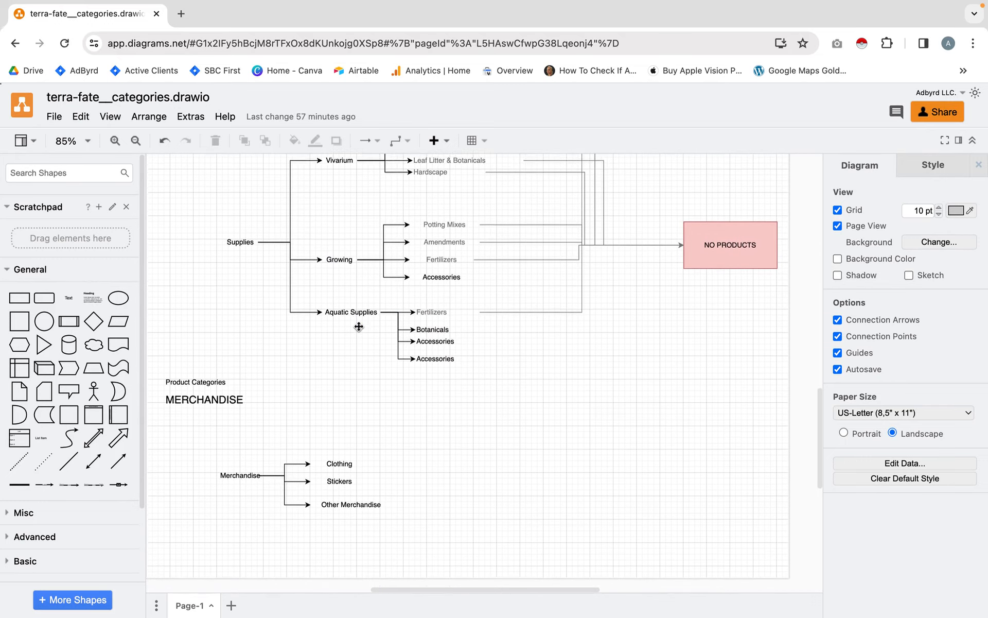
scroll(358, 330, "down", 1)
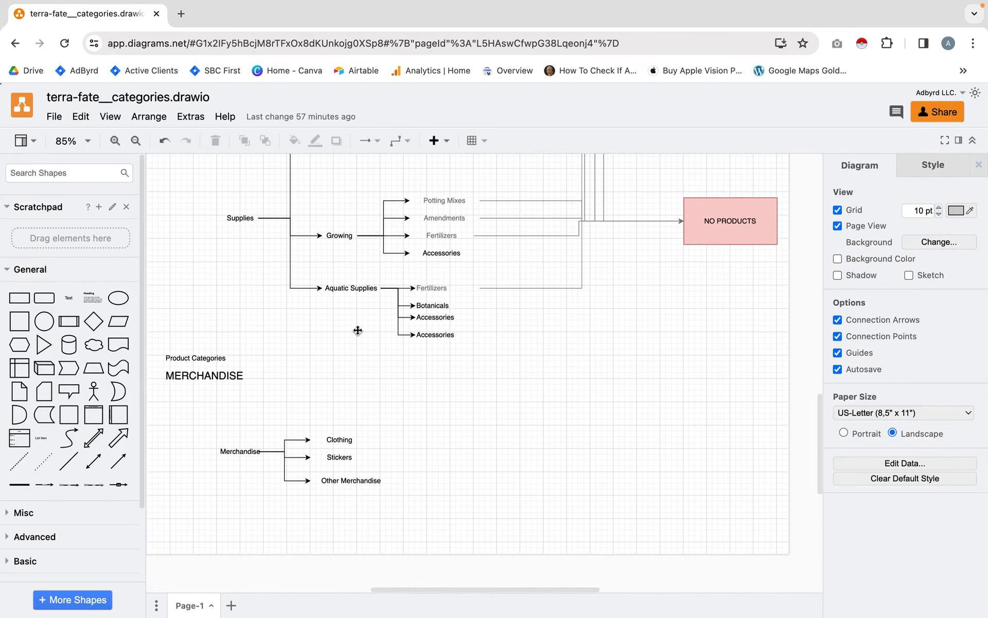
scroll(357, 331, "up", 14)
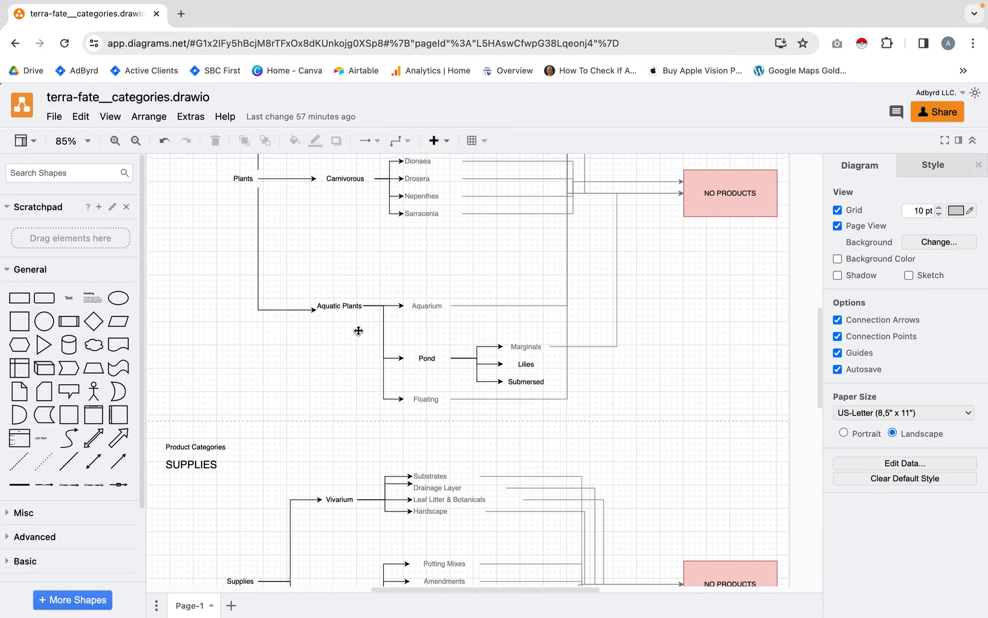
Switch to the Terra Fate browser window and bring up the Wix store's product list for review
key("ctrl+Up")
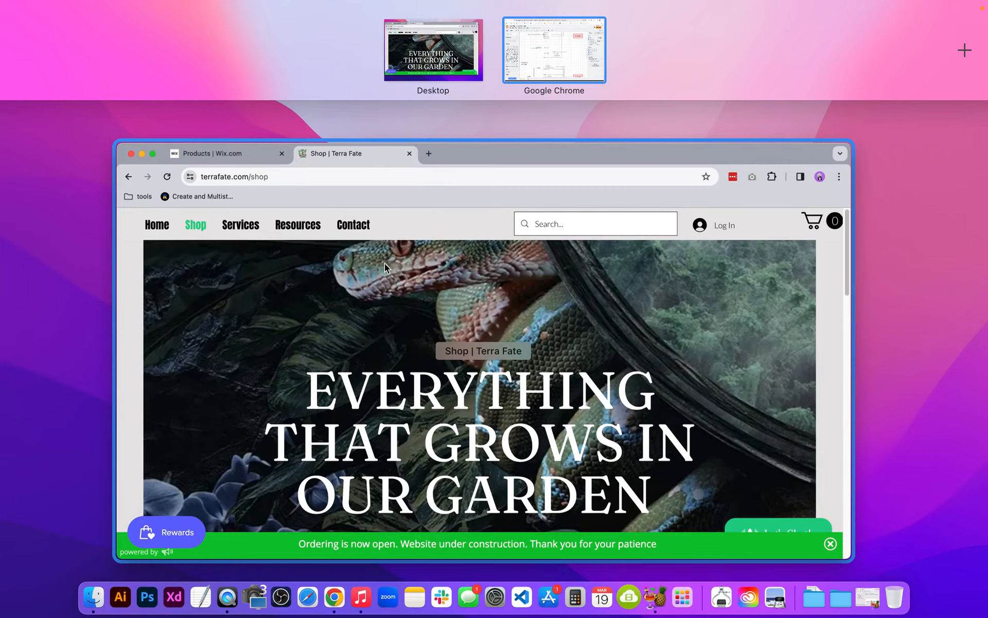
left_click(384, 264)
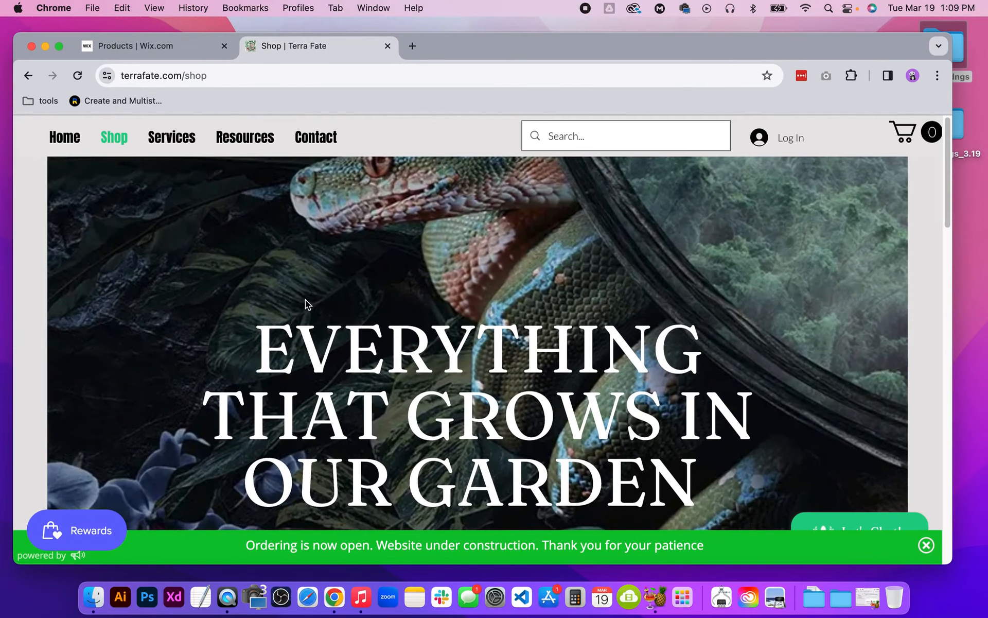
left_click(151, 50)
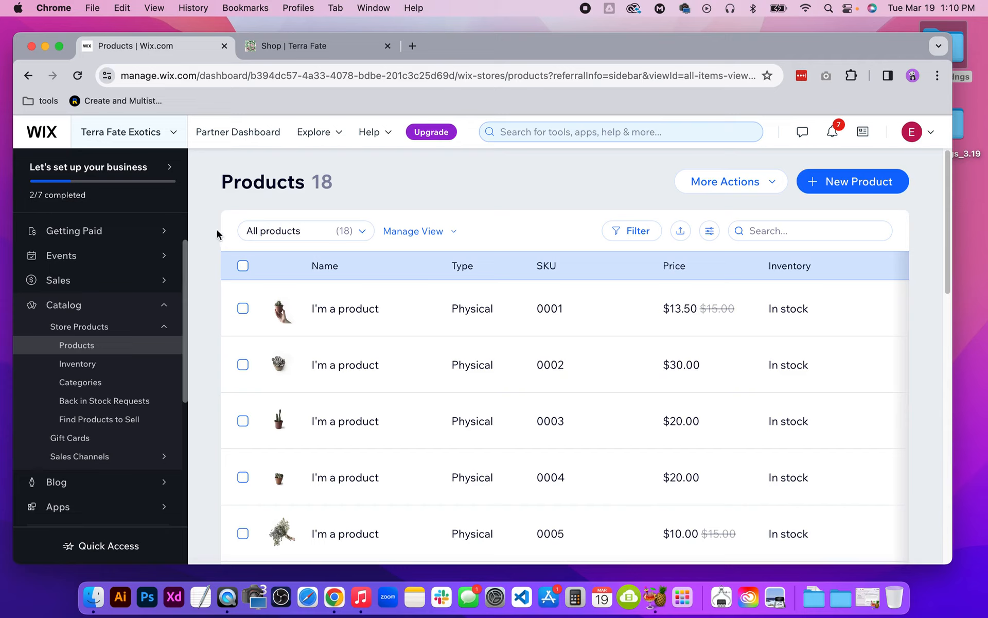
scroll(421, 308, "down", 5)
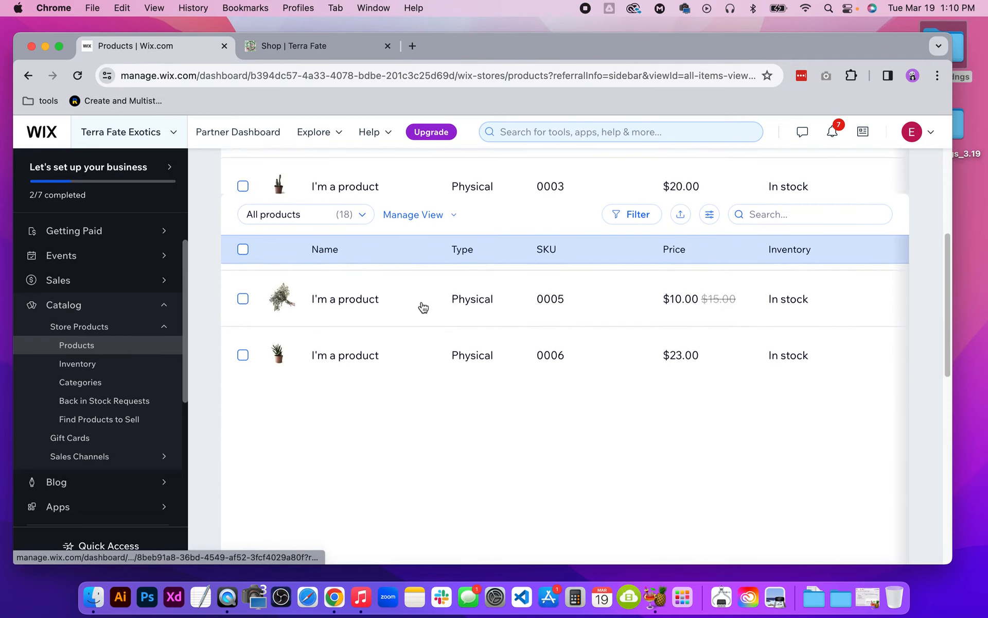
scroll(423, 308, "up", 5)
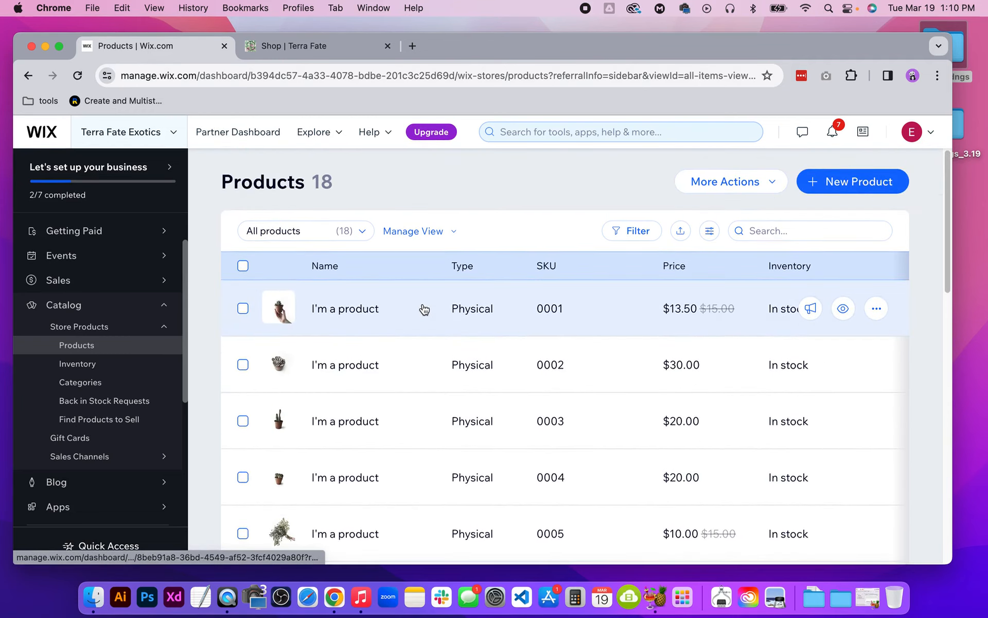
Export all of the store's products to a CSV file
left_click(773, 189)
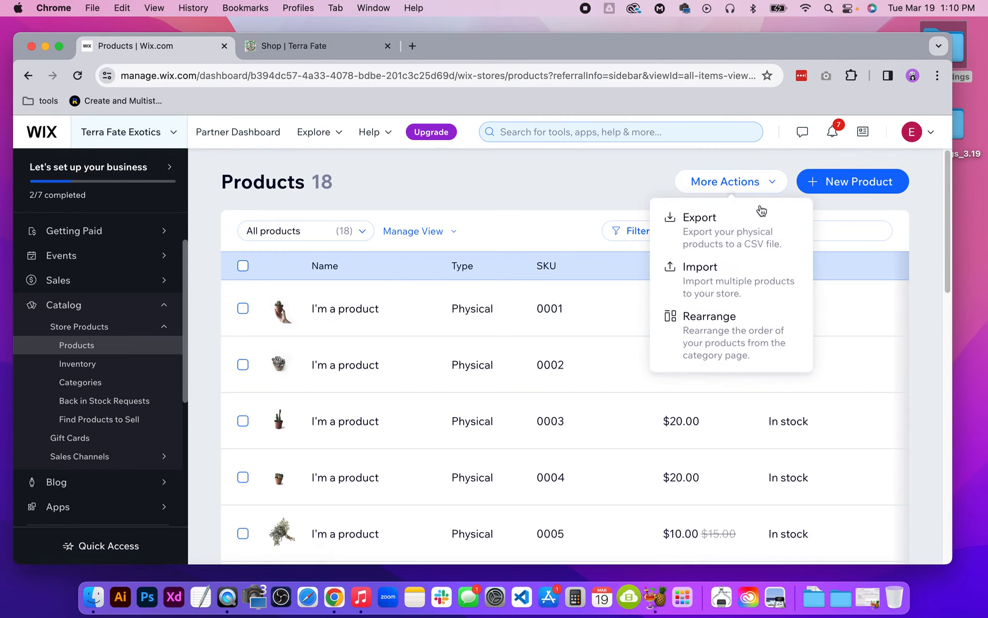
left_click(722, 236)
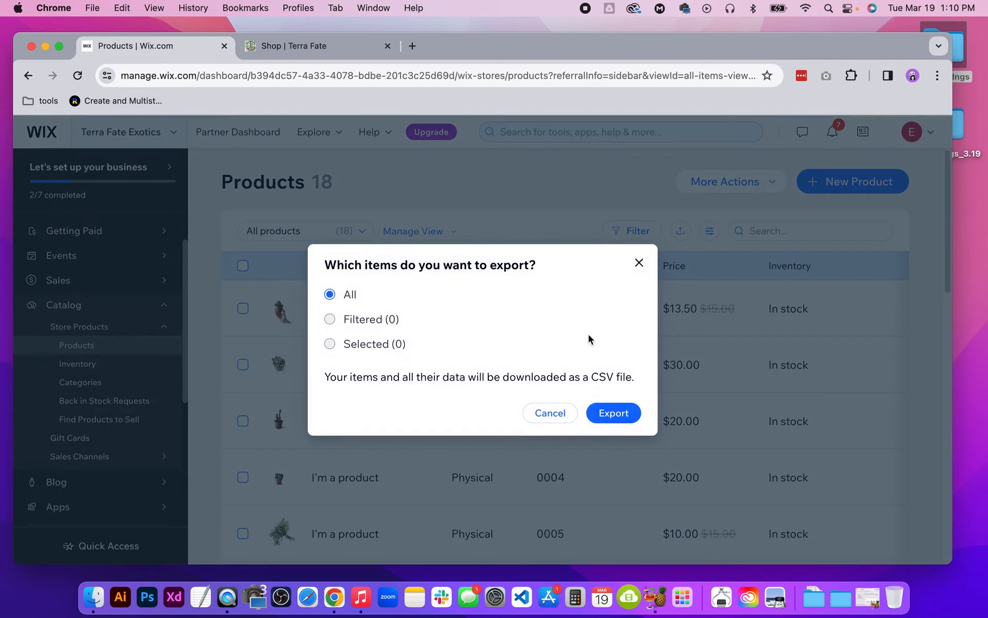
left_click(619, 414)
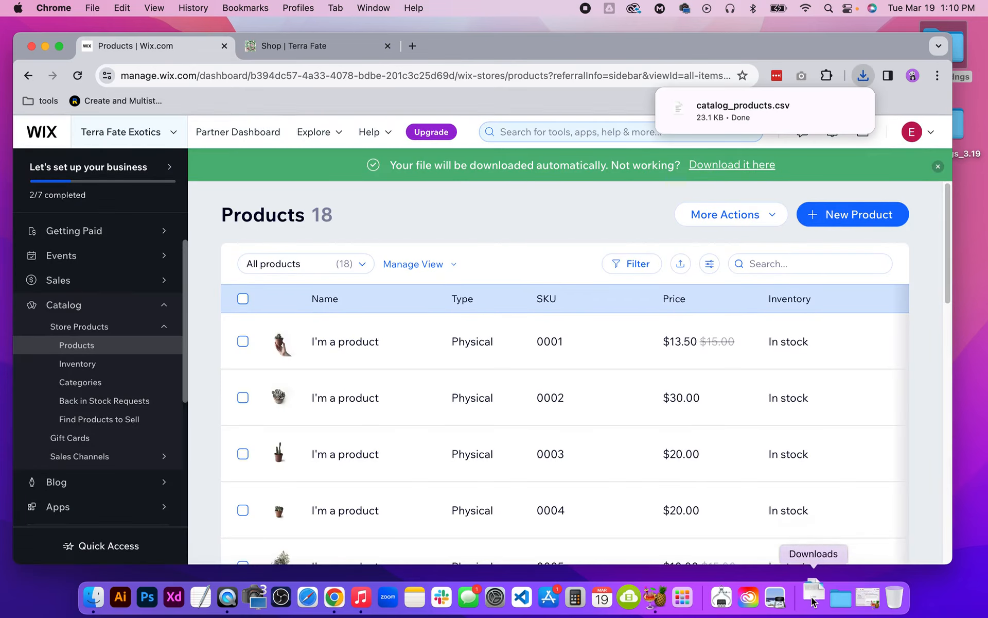
Open the Downloads folder in Finder and sort its files by date added
left_click(815, 587)
left_click(858, 168)
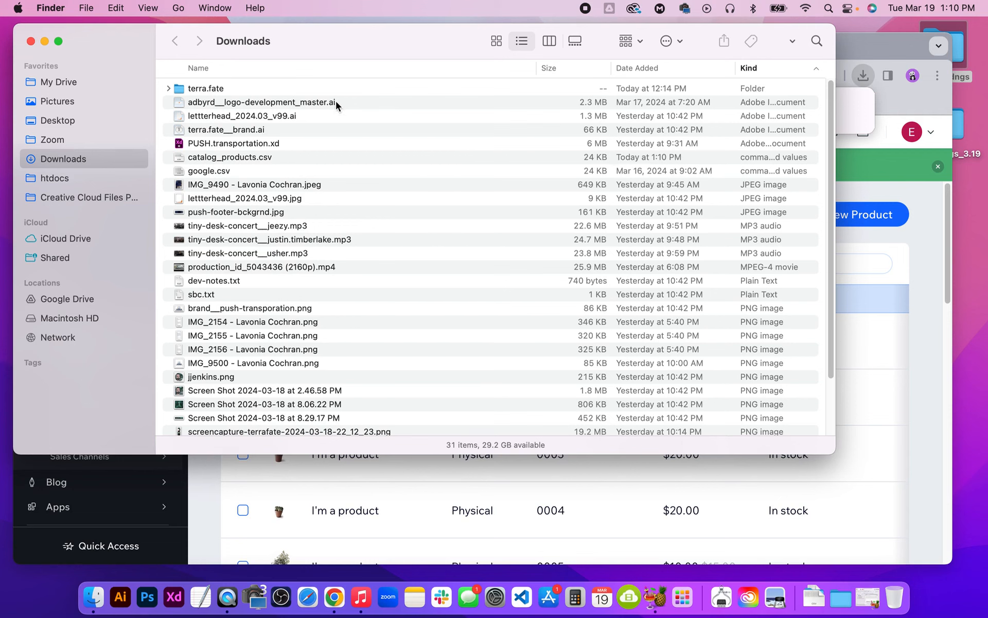
left_click_drag(125, 37, 191, 162)
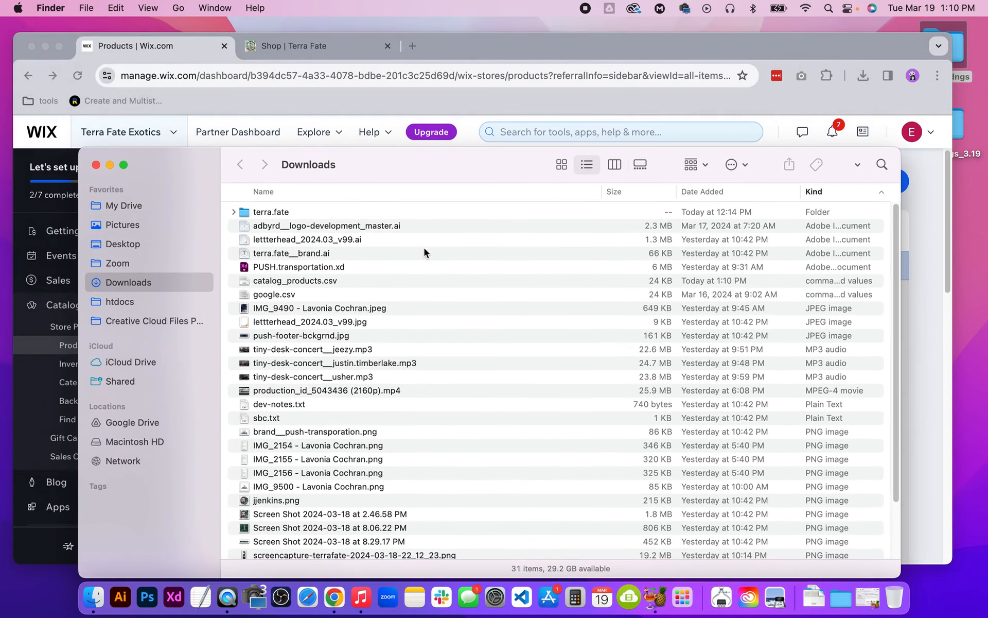
left_click(712, 199)
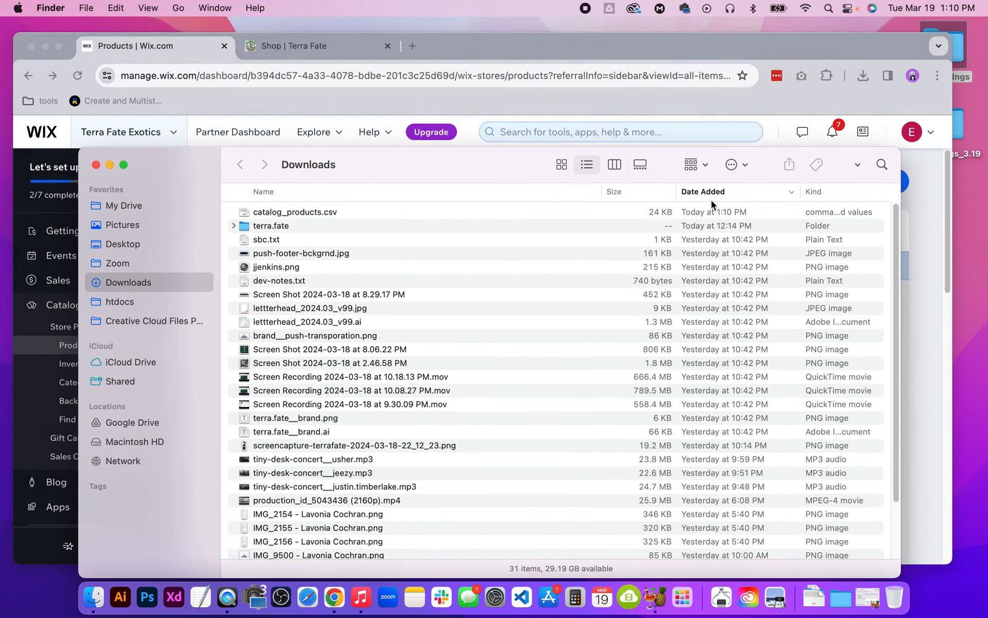
Return to Chrome, open a new window under the sbcfirst.com profile and go to Google Drive
left_click(443, 46)
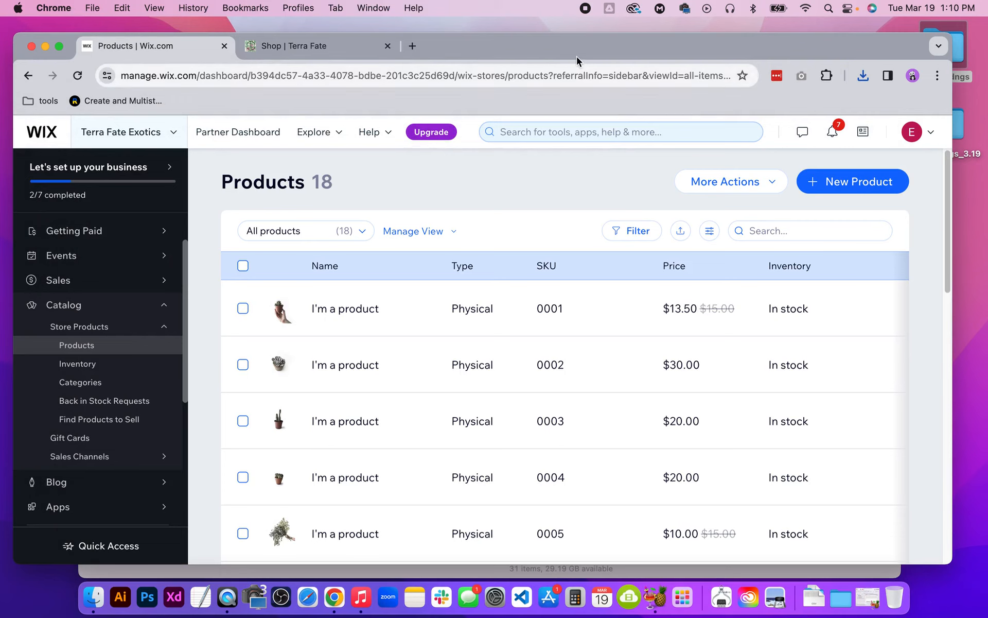
left_click(913, 76)
scroll(887, 430, "down", 5)
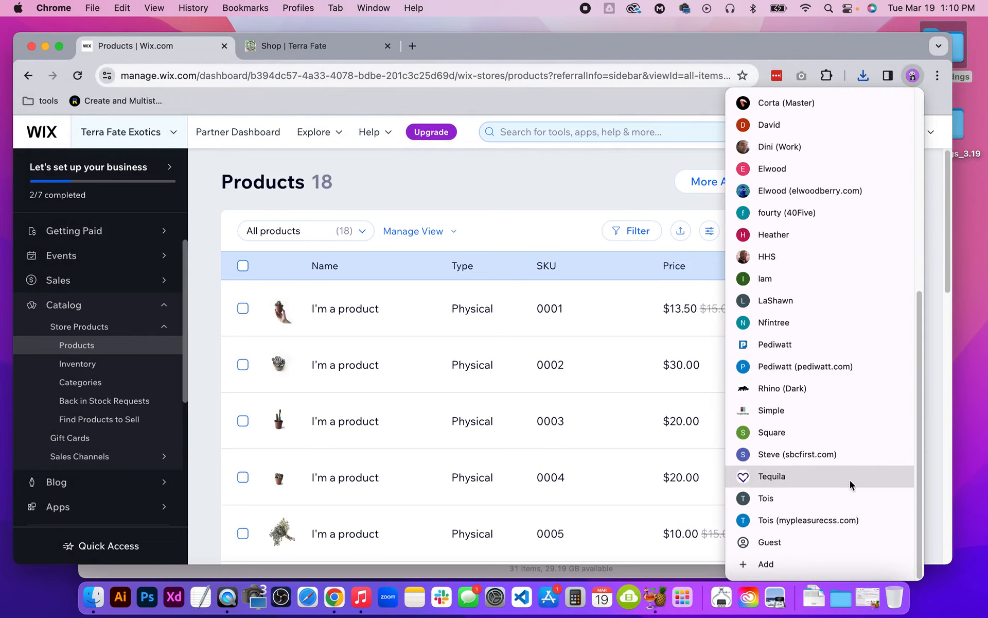
left_click(835, 458)
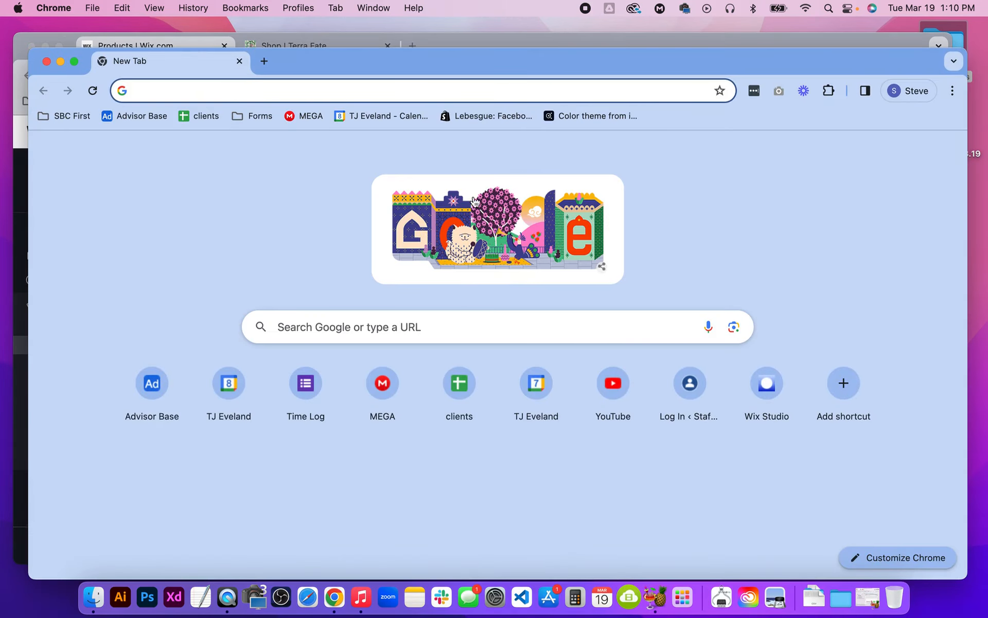
left_click(893, 160)
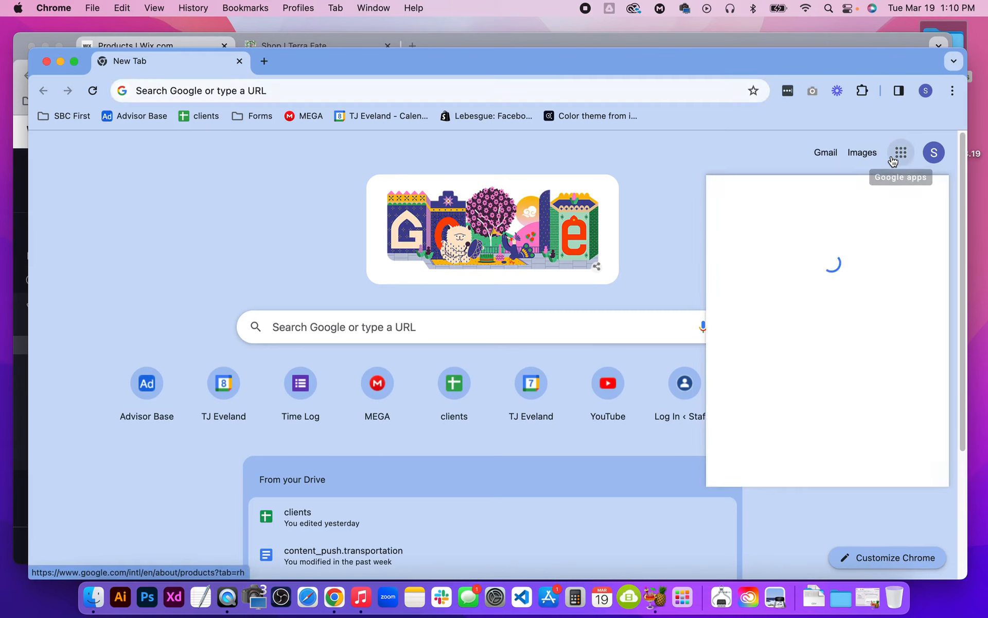
left_click(886, 237)
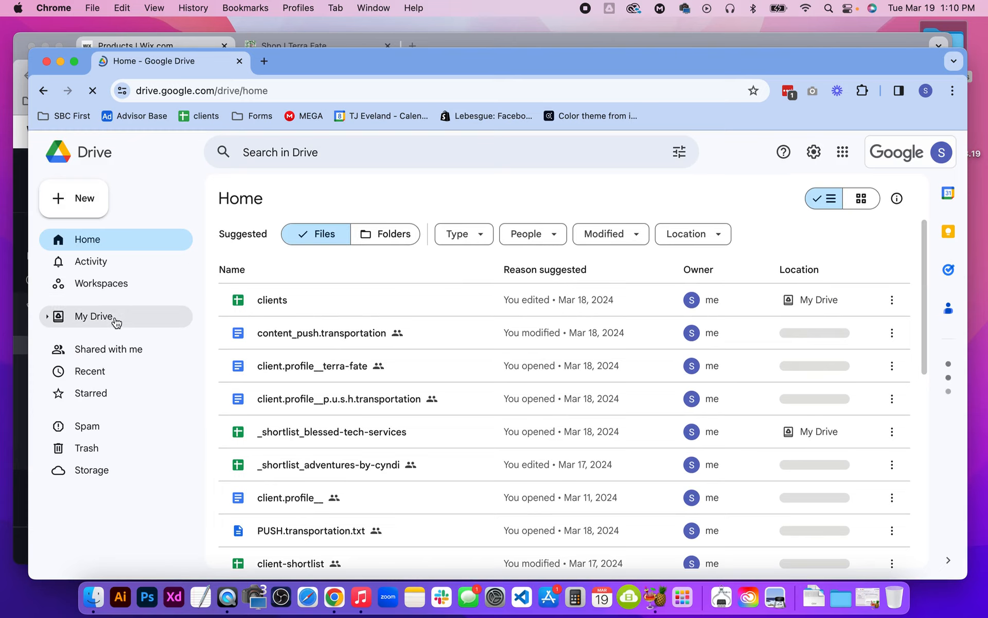
Go to the terra-fate folder in My Drive, under sbc-first (external) and _clients
left_click(94, 316)
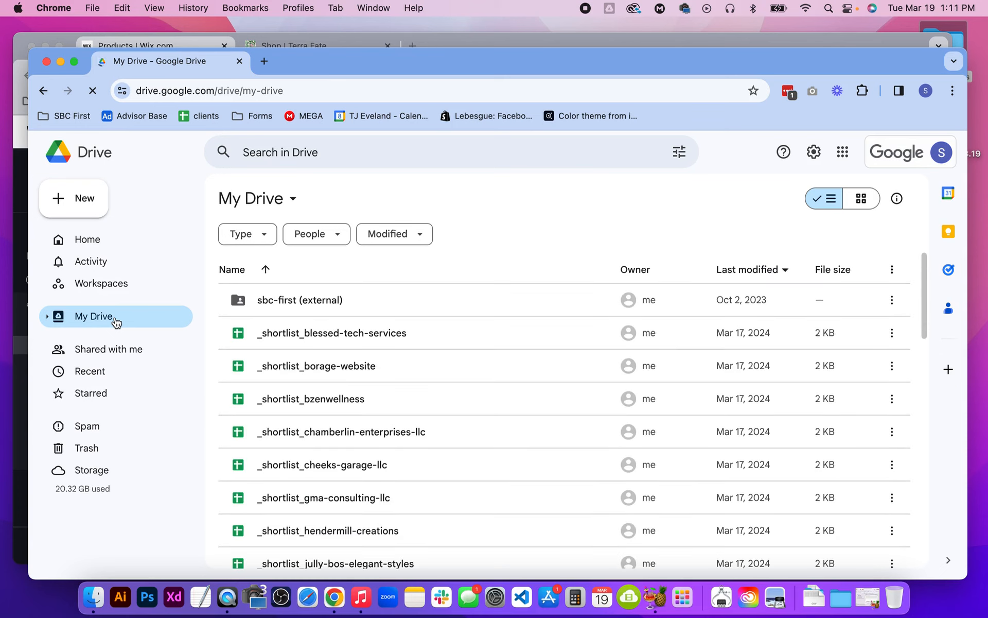
double_click(261, 302)
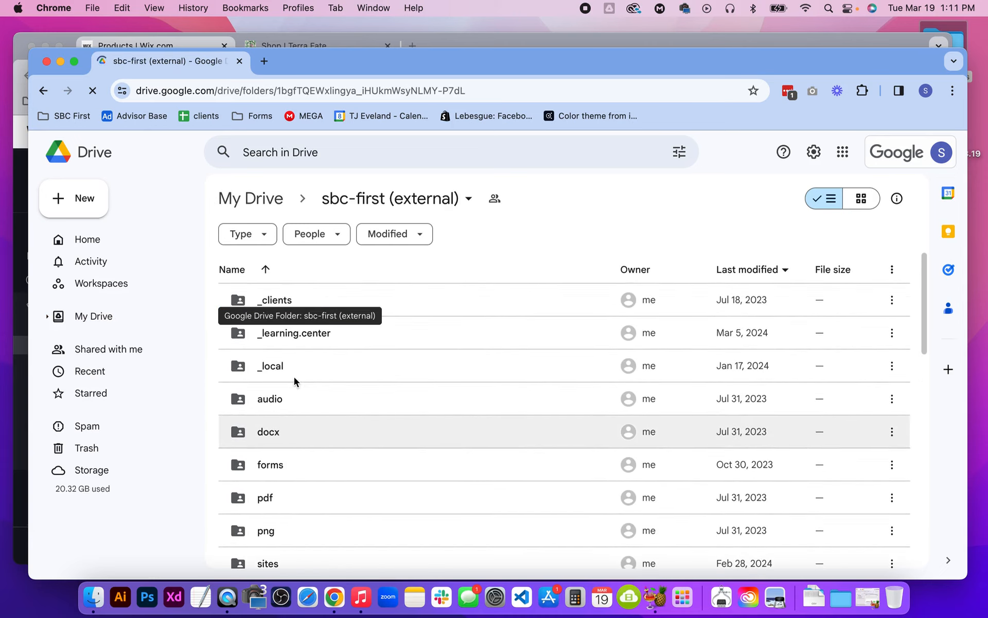
double_click(279, 301)
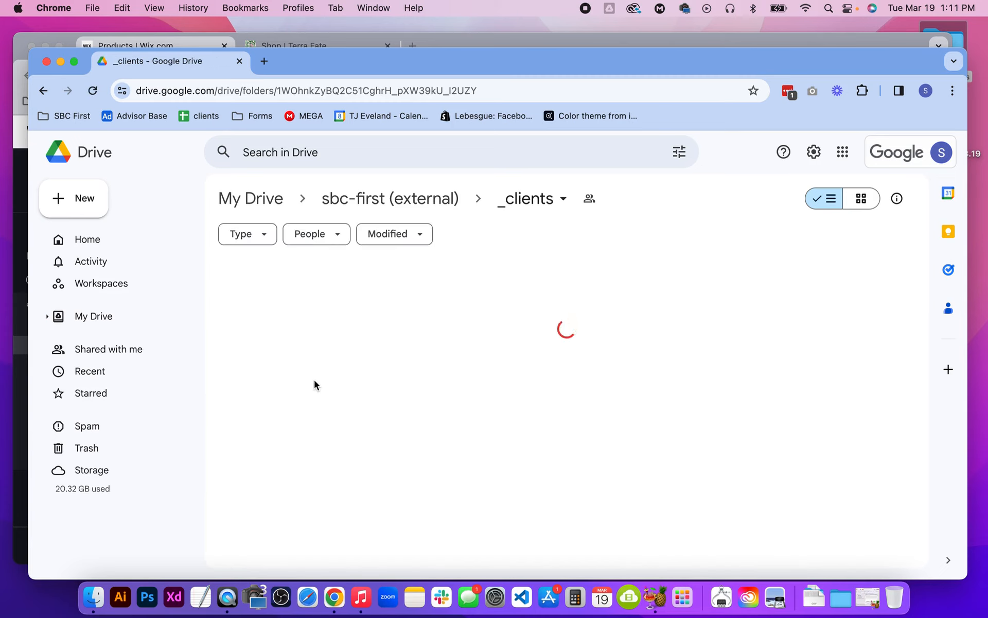
scroll(315, 384, "down", 7)
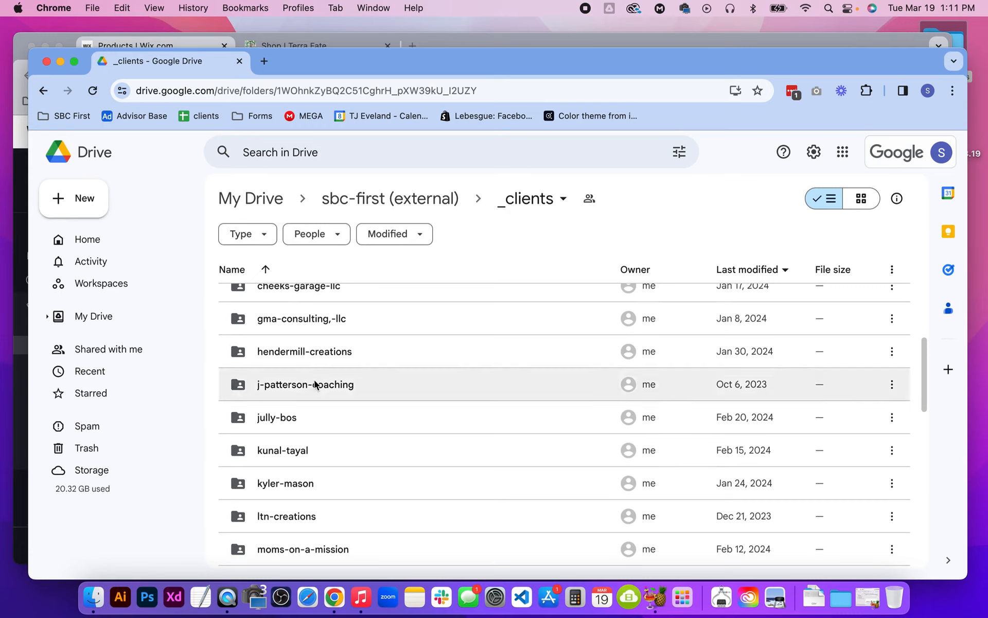
scroll(315, 384, "down", 10)
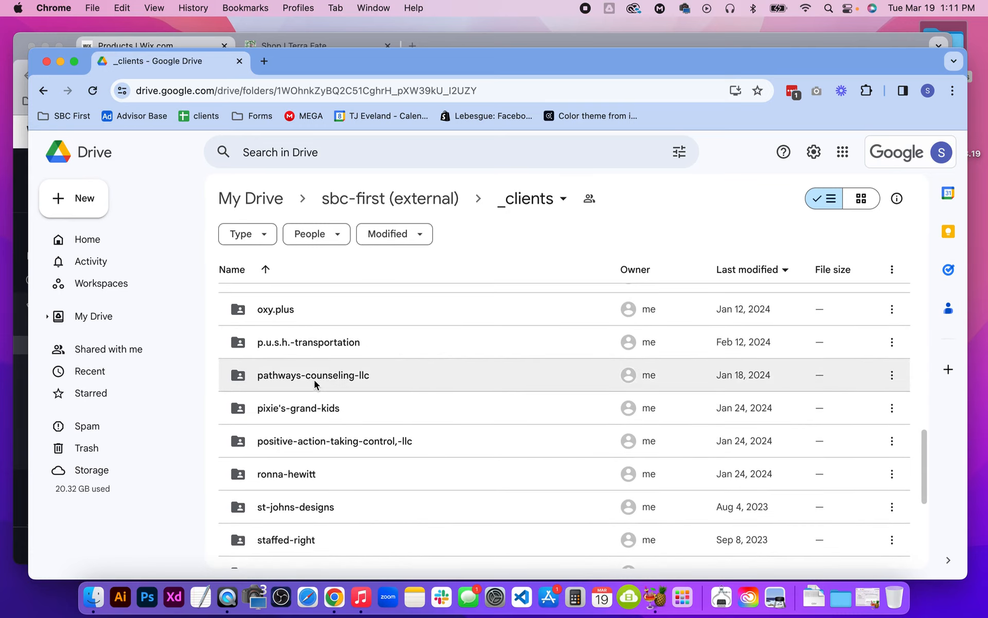
scroll(314, 380, "down", 1)
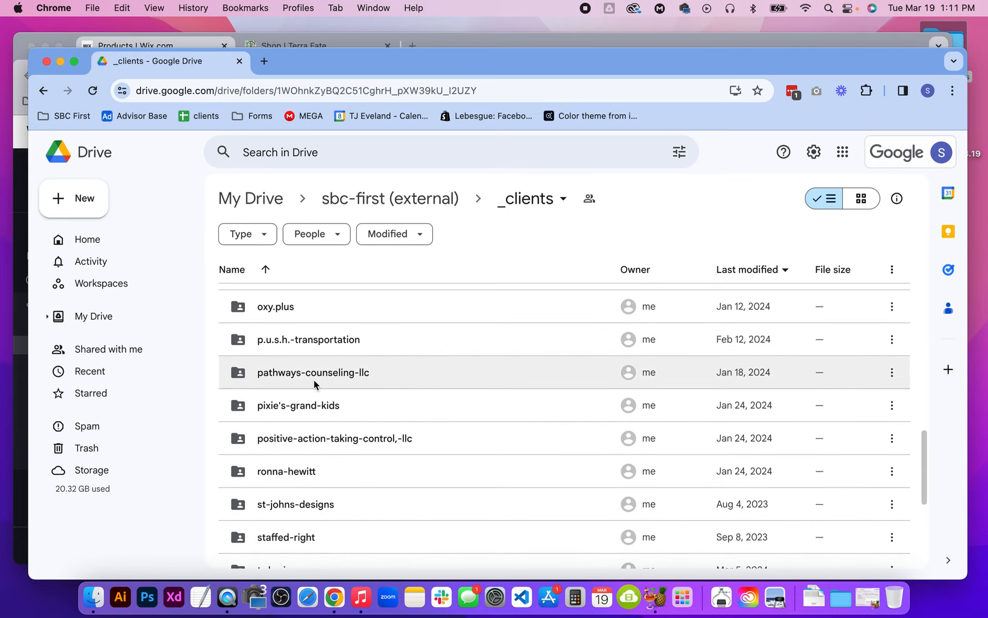
scroll(320, 384, "down", 2)
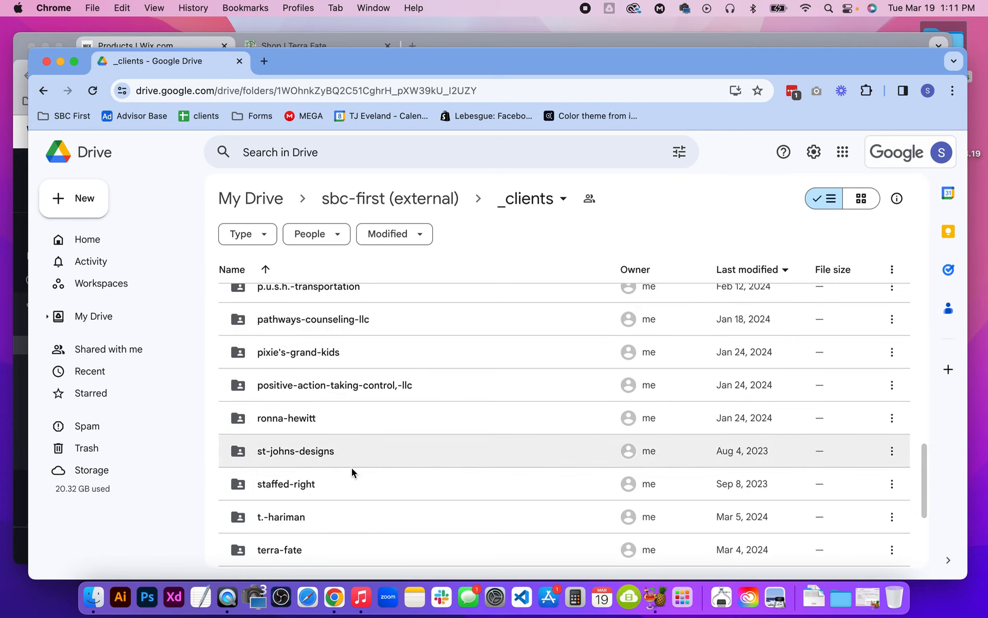
scroll(309, 540, "down", 2)
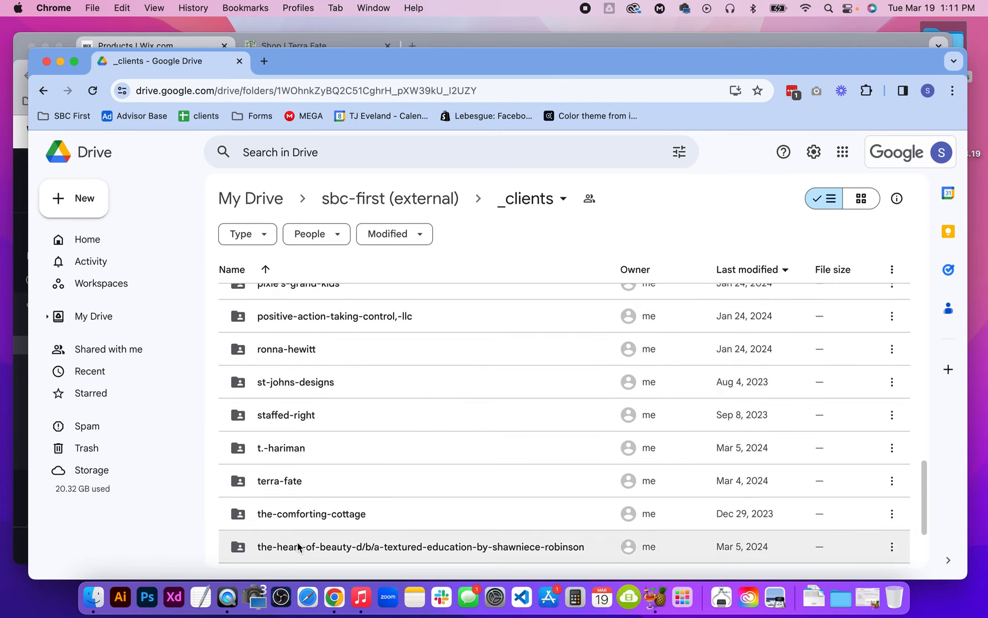
left_click(301, 482)
double_click(298, 483)
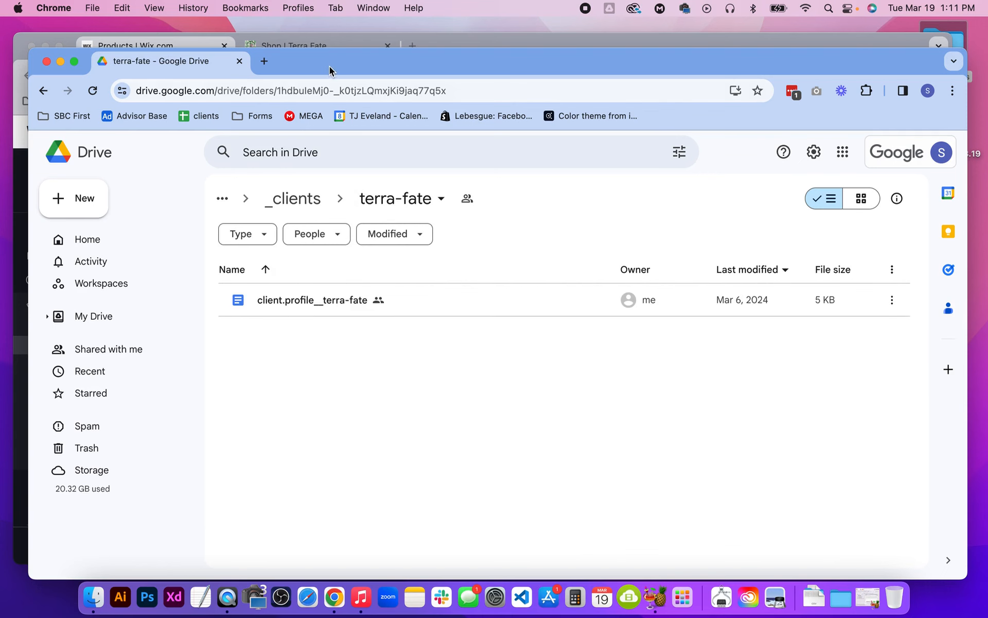
Upload catalog_products.csv from the Finder Downloads folder into the terra-fate Drive folder
left_click(93, 597)
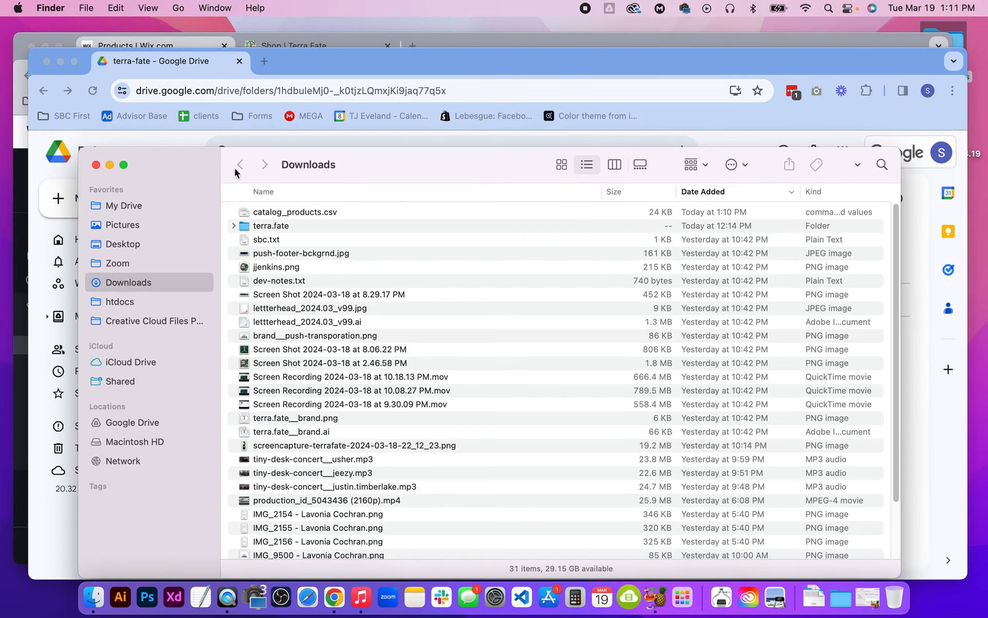
left_click_drag(190, 161, 281, 389)
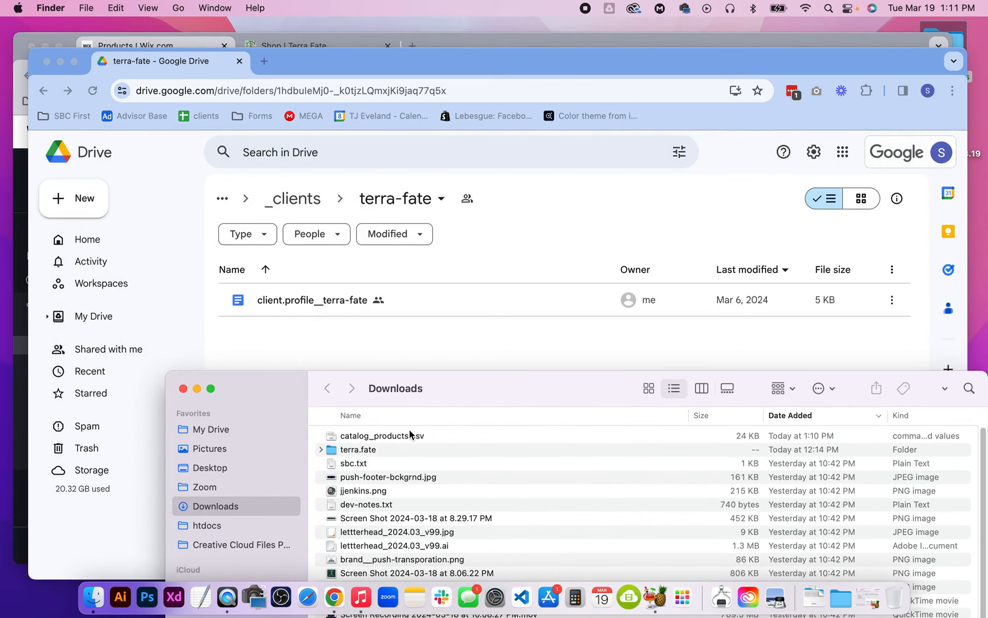
left_click_drag(399, 441, 400, 359)
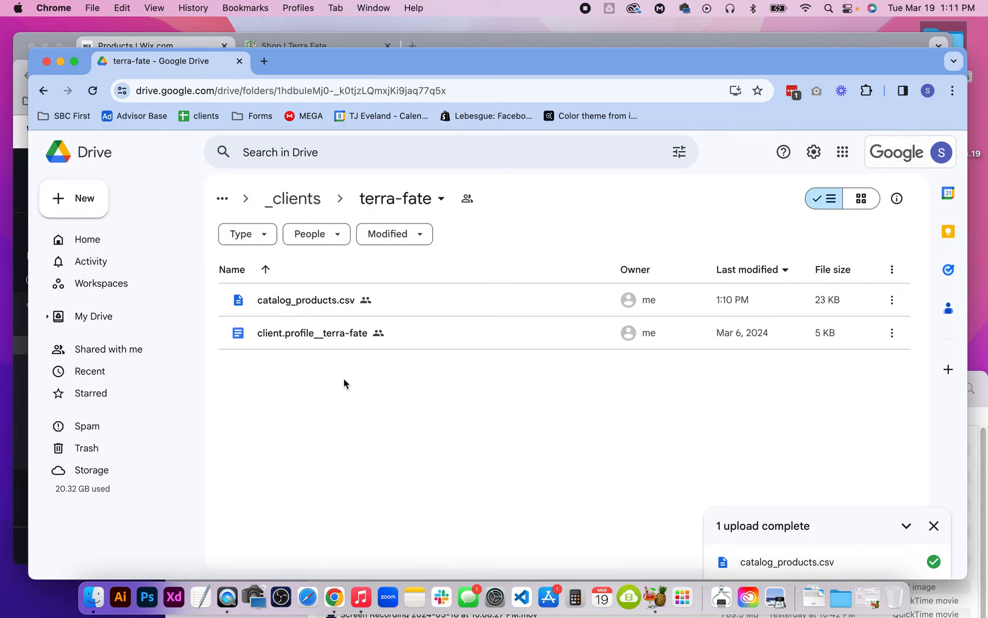
Make a copy of catalog_products.csv in the terra-fate folder and rename the copy terra-fate__catalog_products.csv
right_click(311, 300)
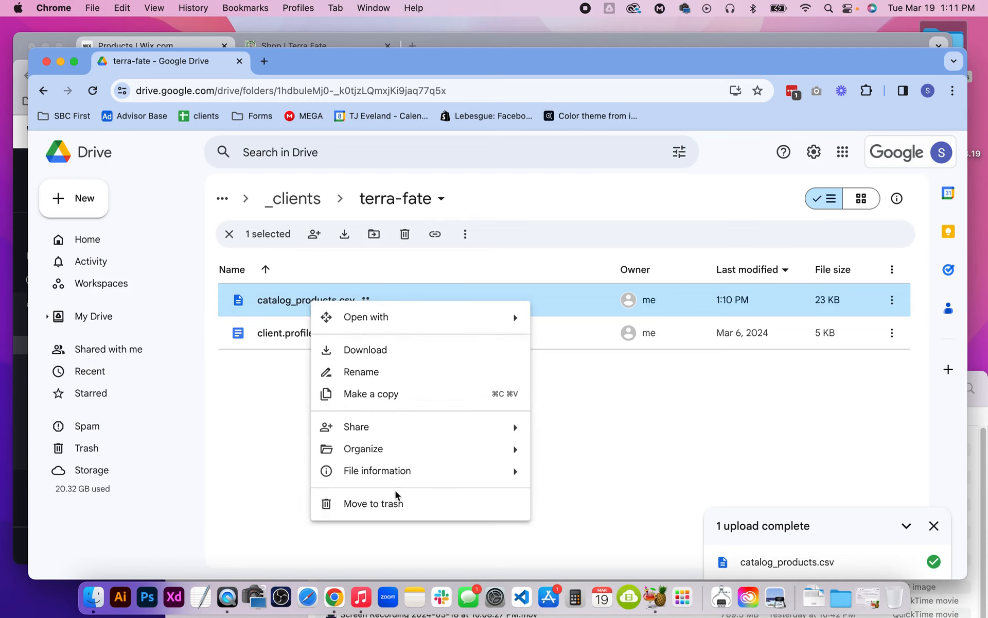
left_click(400, 394)
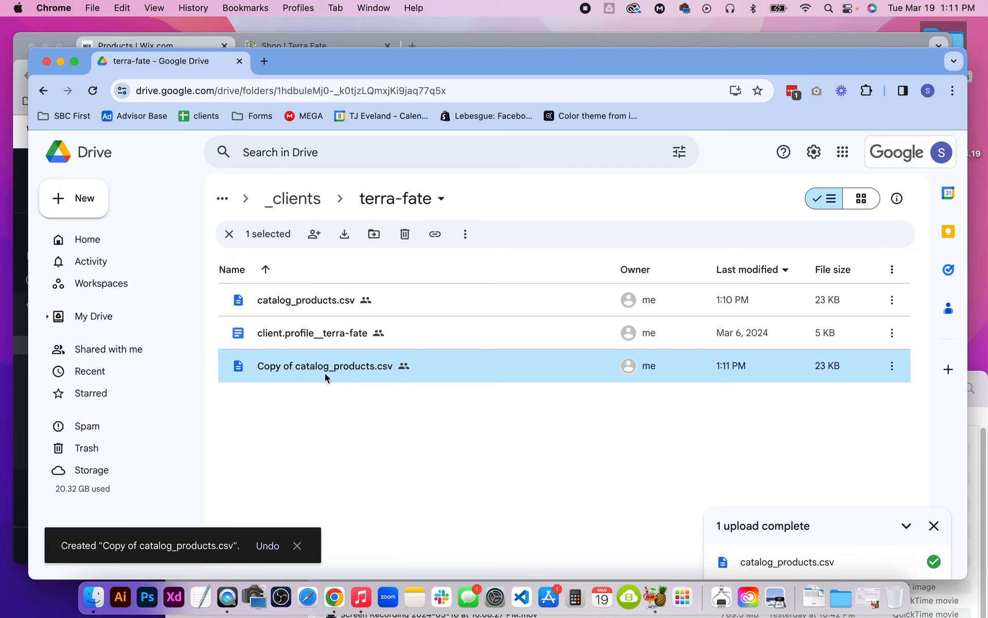
right_click(322, 371)
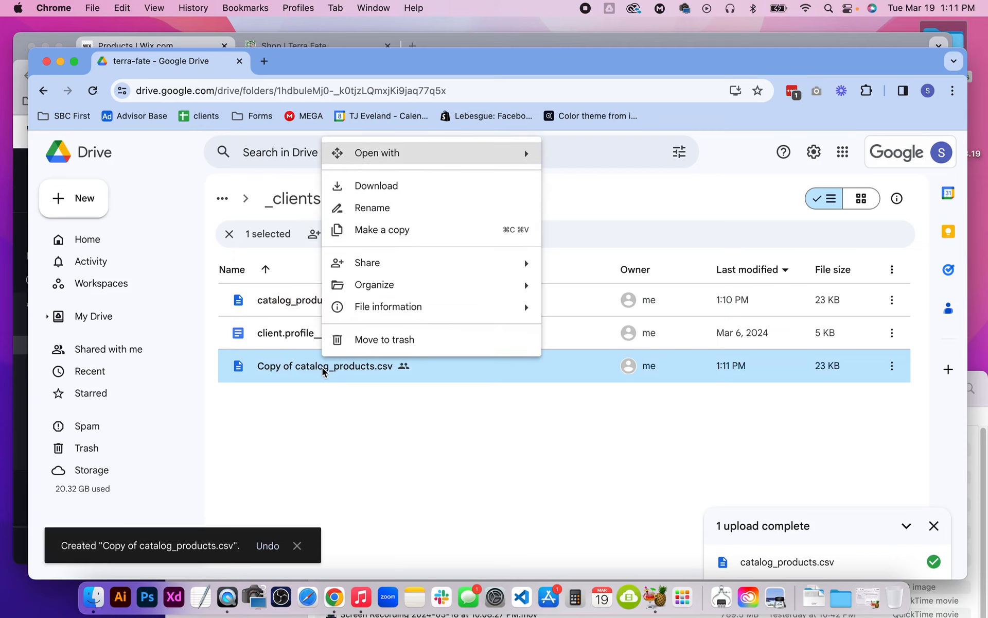
left_click(394, 215)
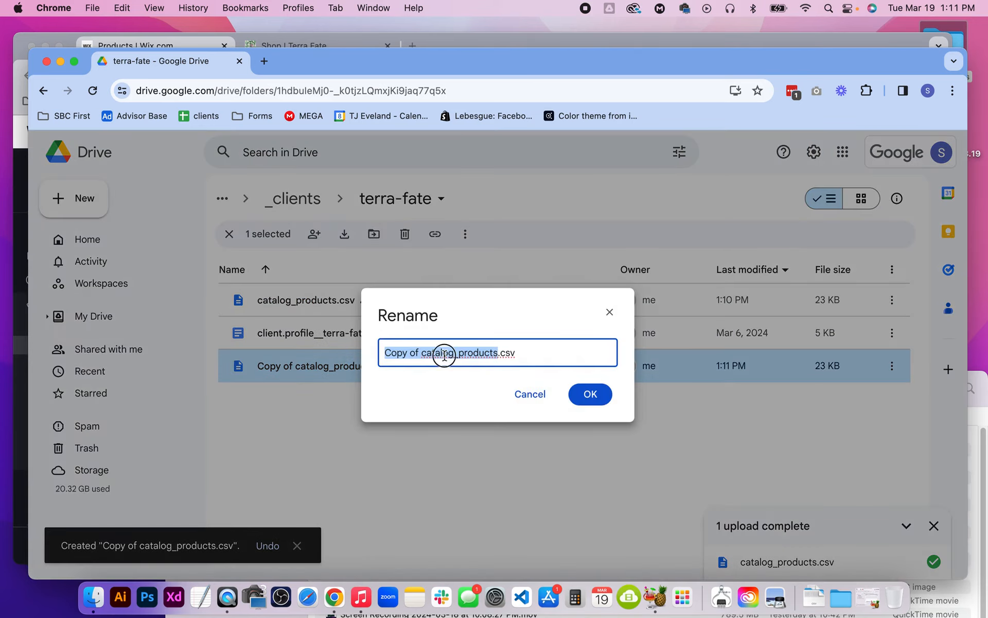
left_click(443, 353)
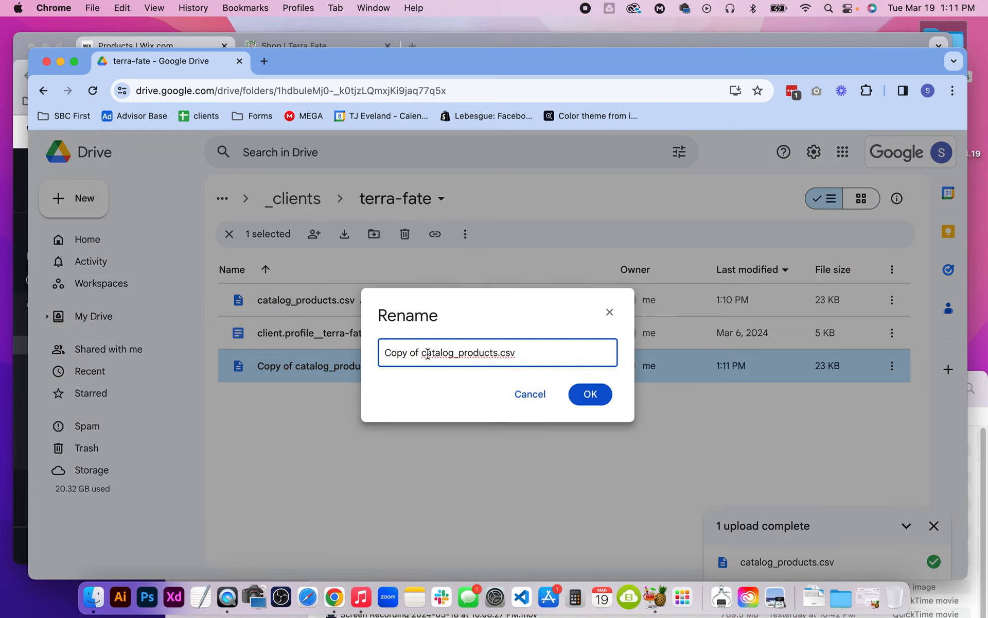
left_click_drag(422, 354, 371, 355)
type("terra")
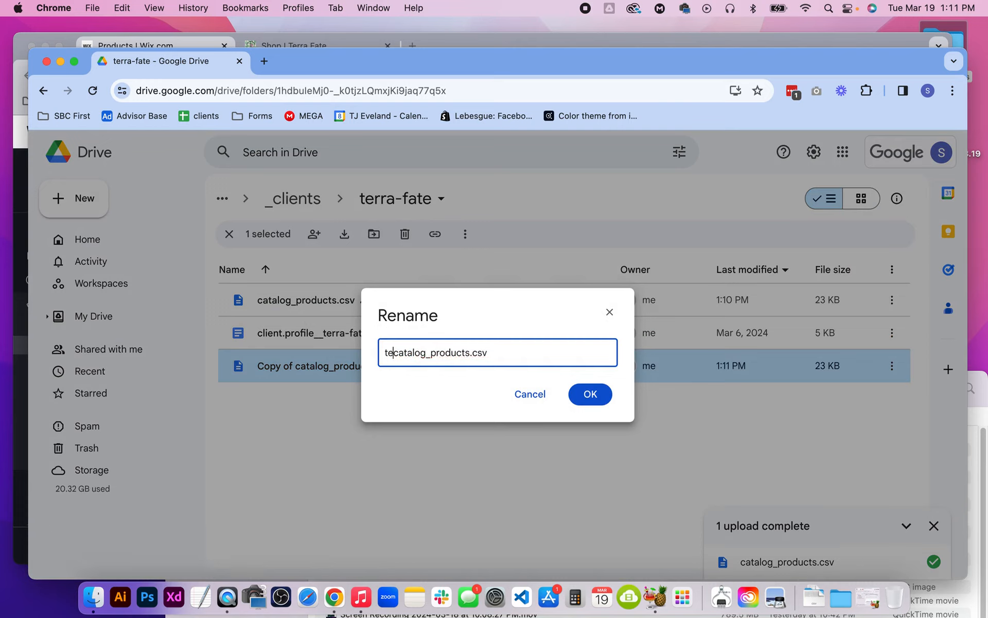
type("-fate")
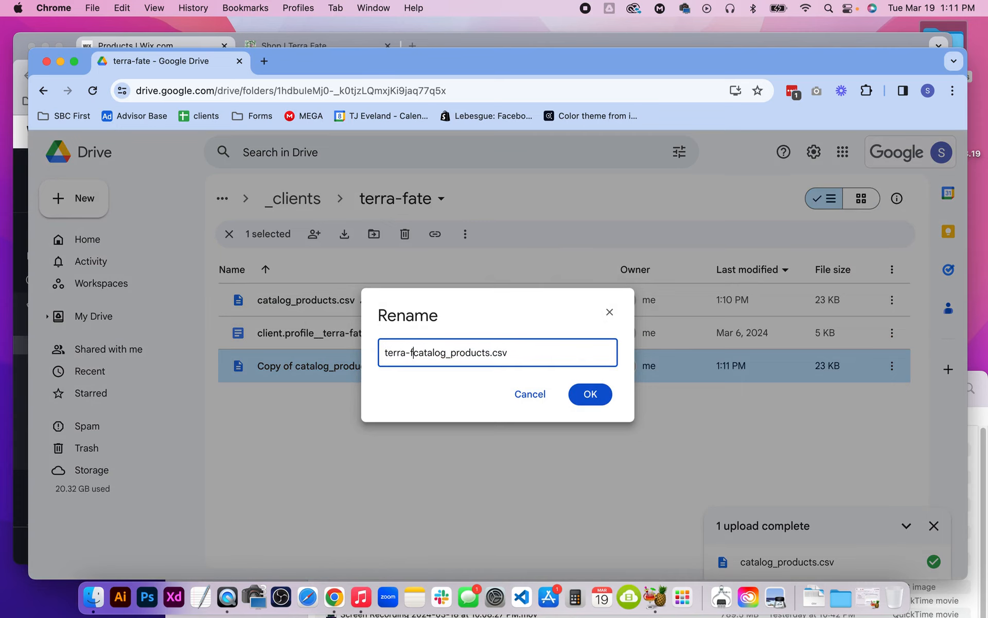
type("__")
key("Return")
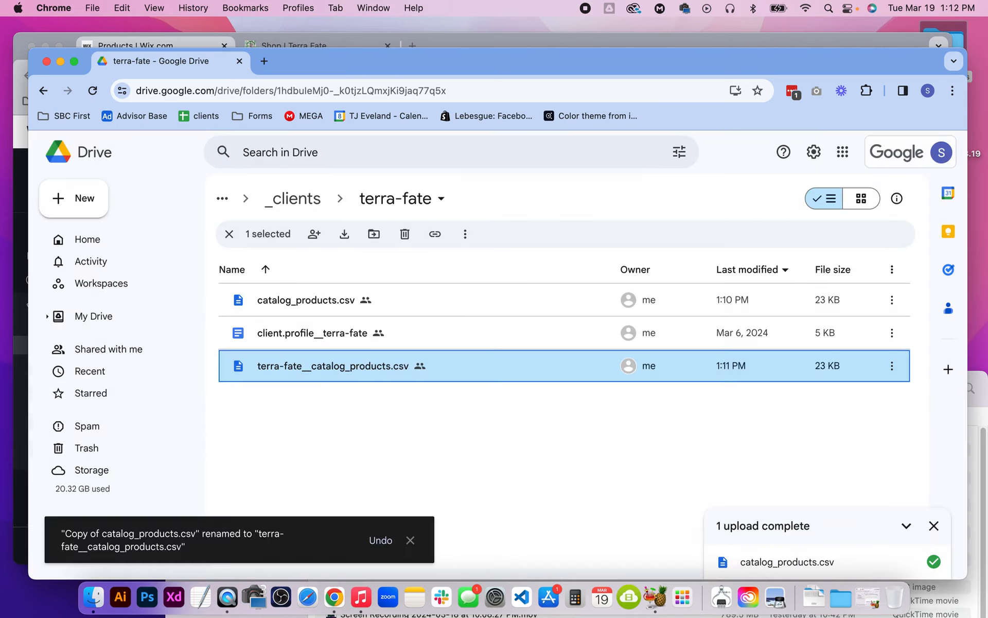
Open terra-fate__catalog_products.csv with Google Sheets
double_click(345, 378)
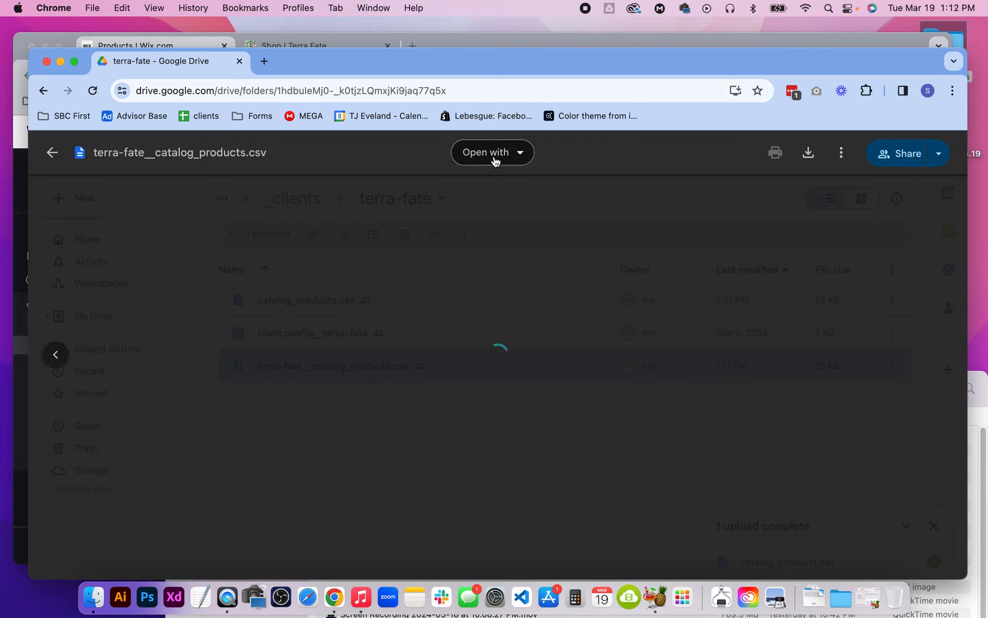
left_click(502, 160)
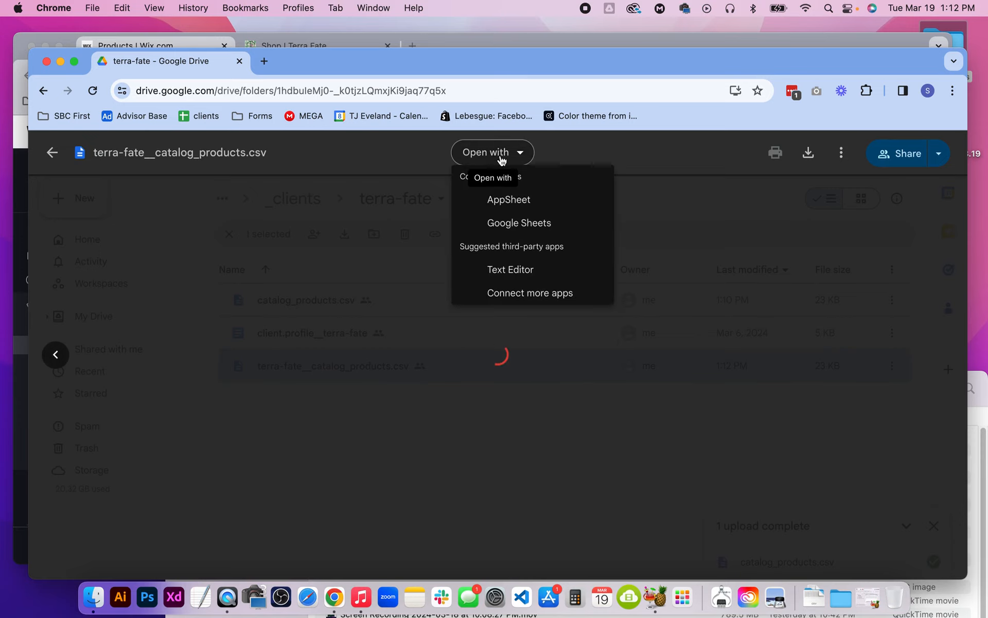
left_click(508, 222)
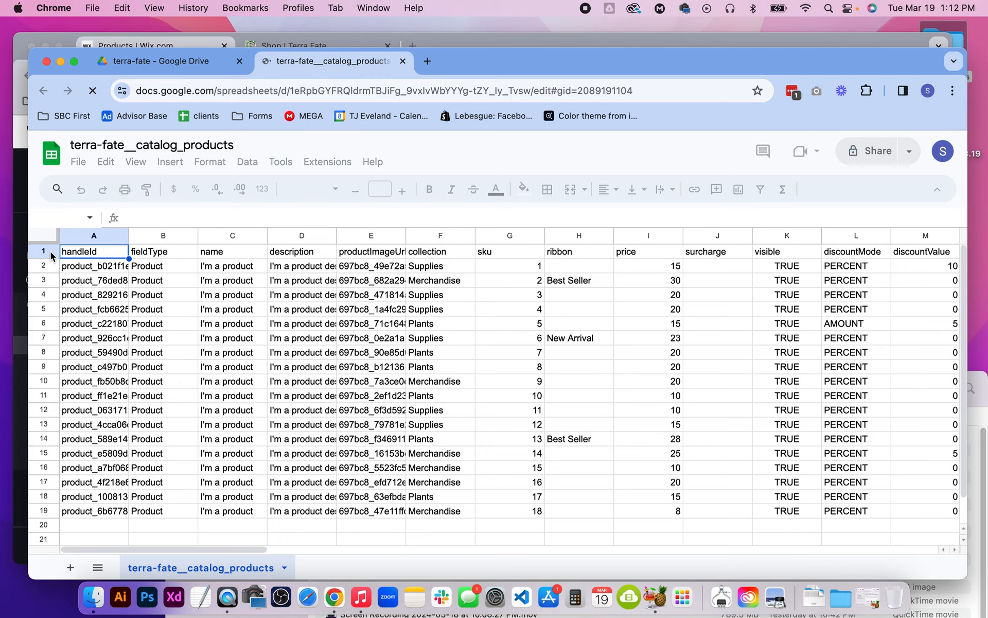
Fill header row 1 of the catalog sheet with a very light gray and freeze that one row
left_click(50, 251)
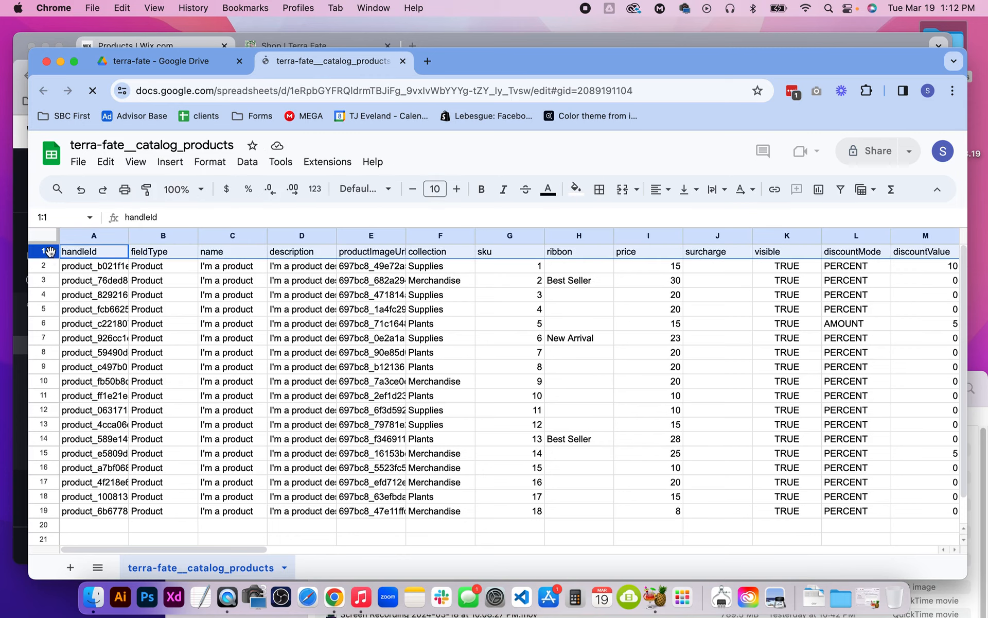
left_click(577, 191)
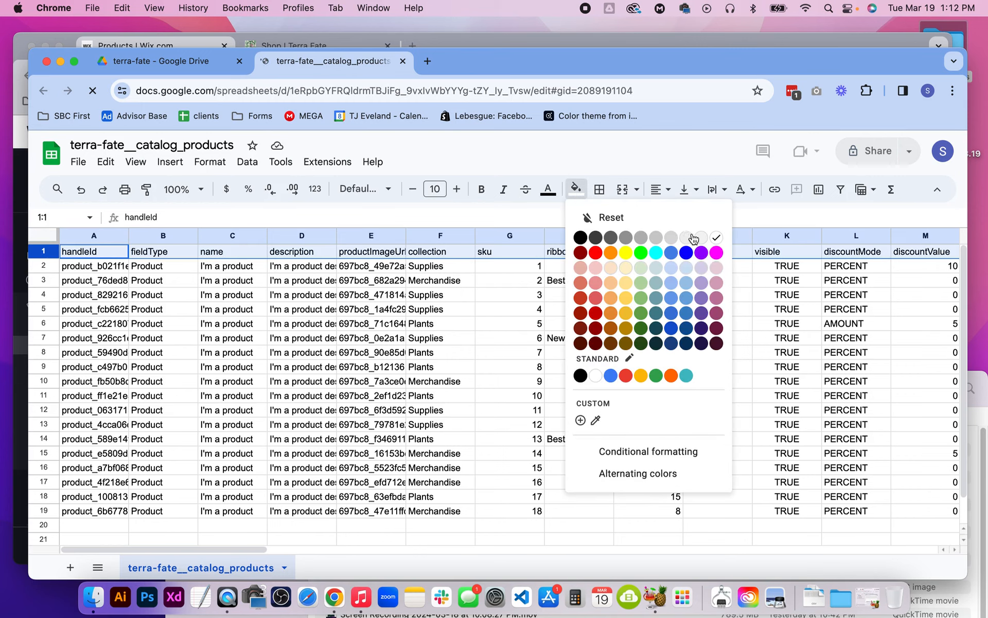
left_click(702, 241)
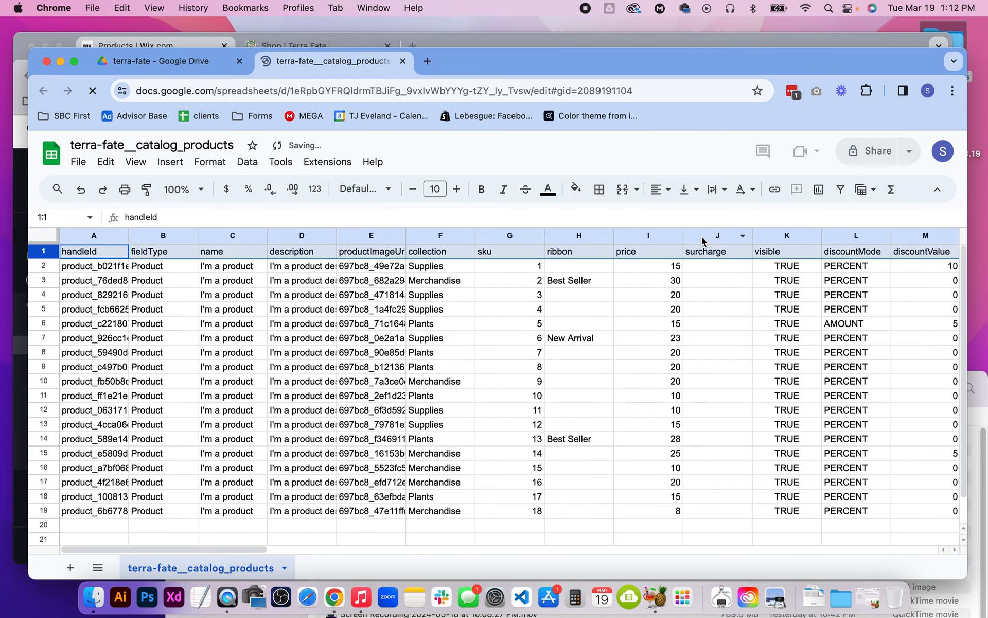
left_click(137, 164)
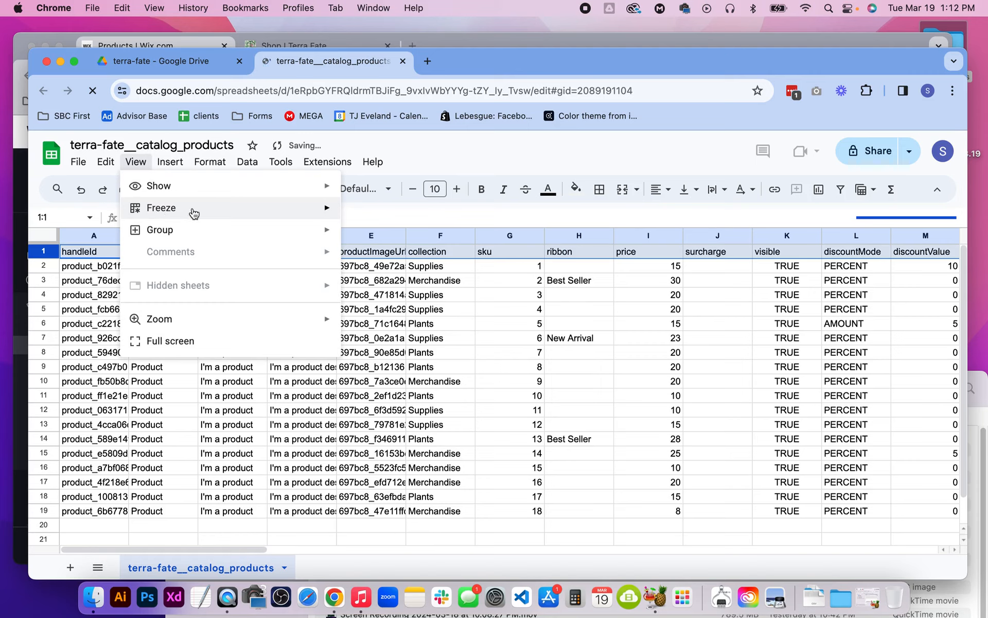
left_click(261, 208)
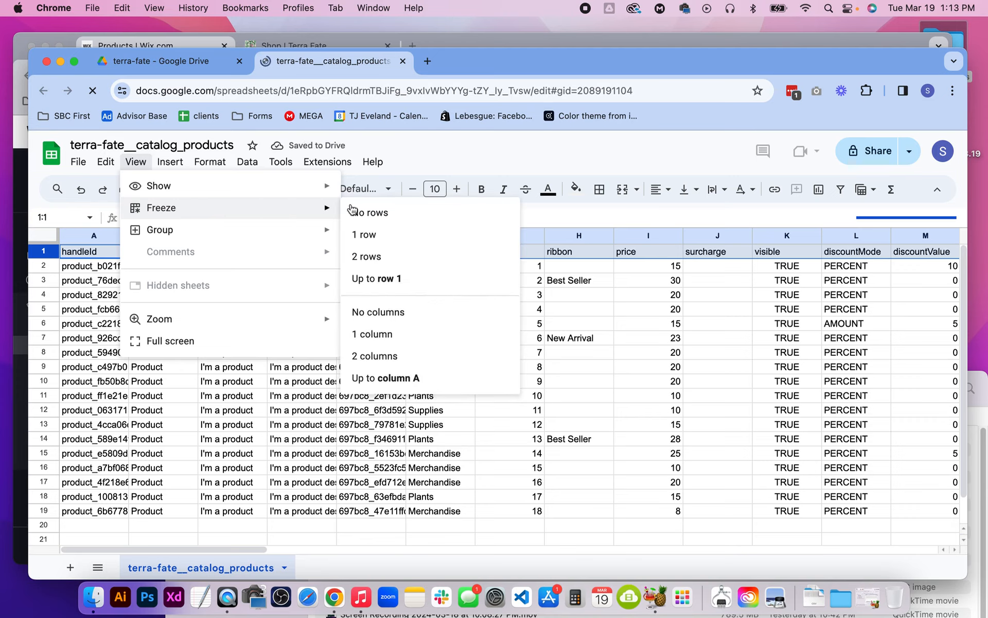
left_click(384, 234)
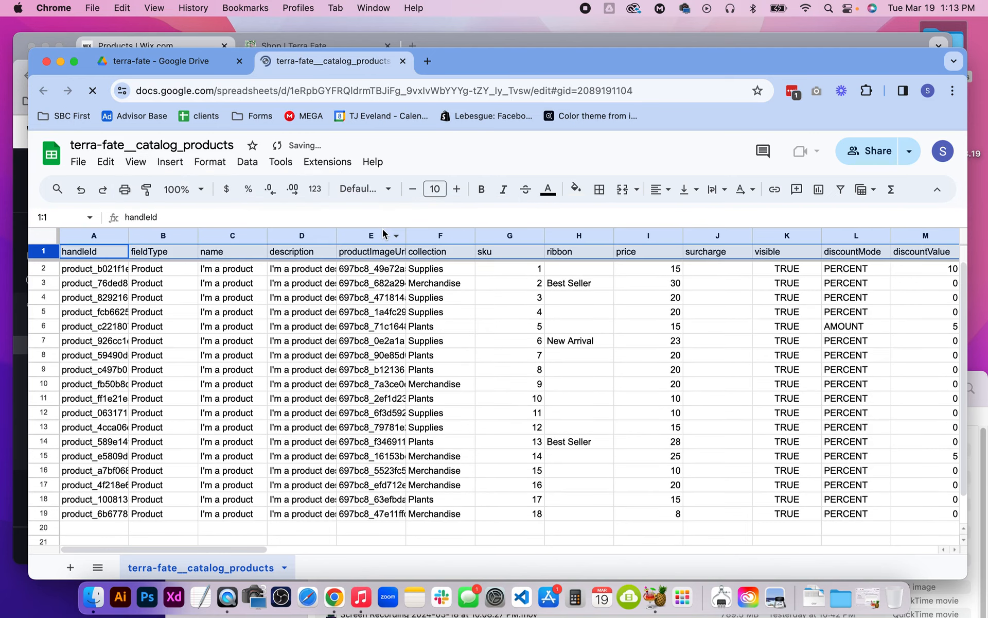